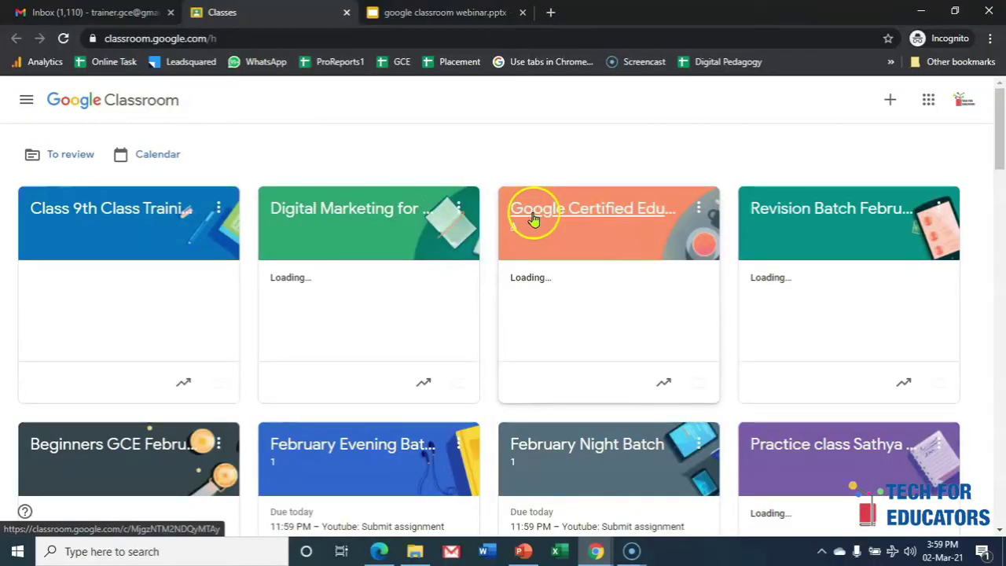
- Scroll through the class cards to reach the GCE October Evening Batch class
scroll(661, 262, "down", 1)
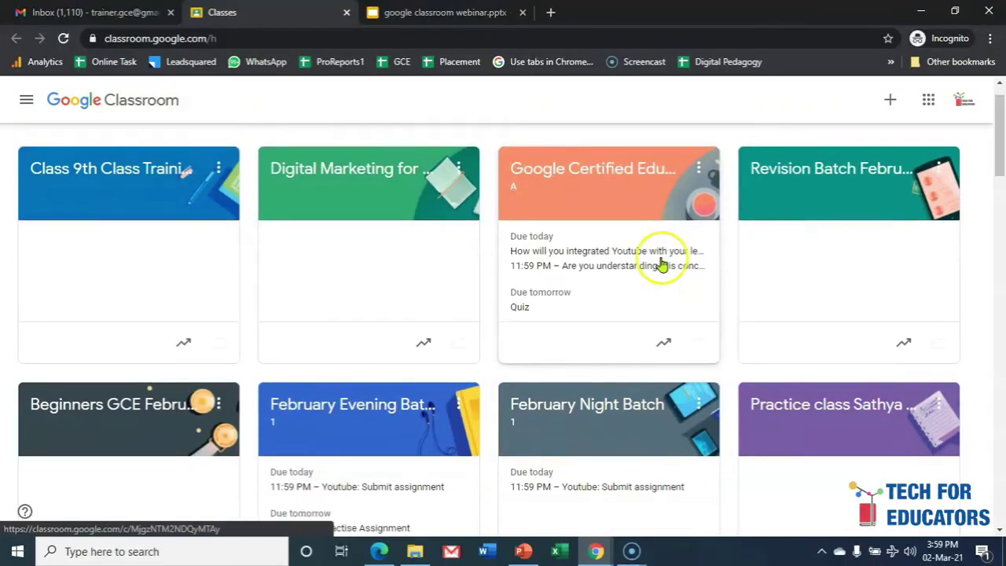
scroll(661, 265, "down", 8)
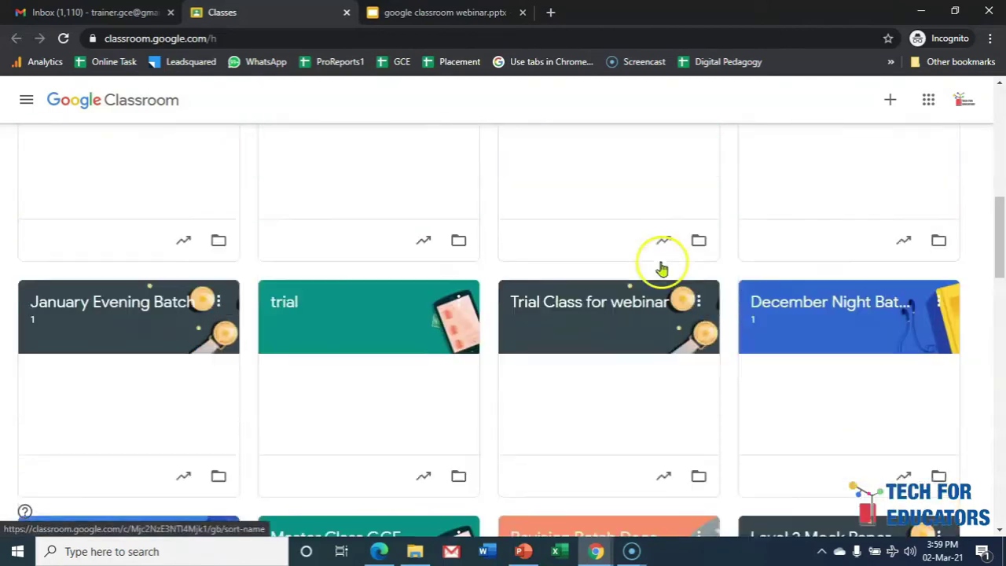
scroll(662, 270, "down", 7)
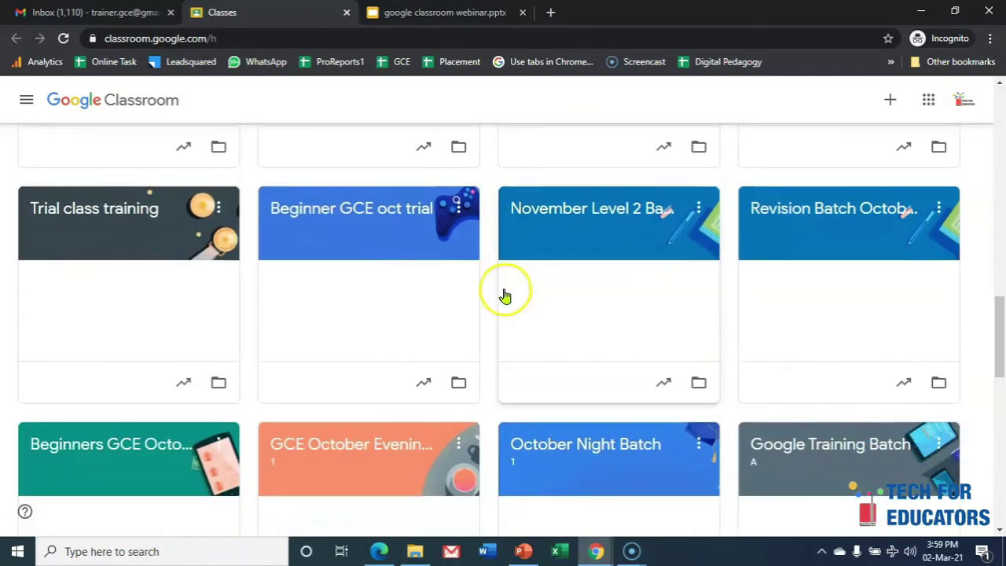
scroll(505, 295, "down", 2)
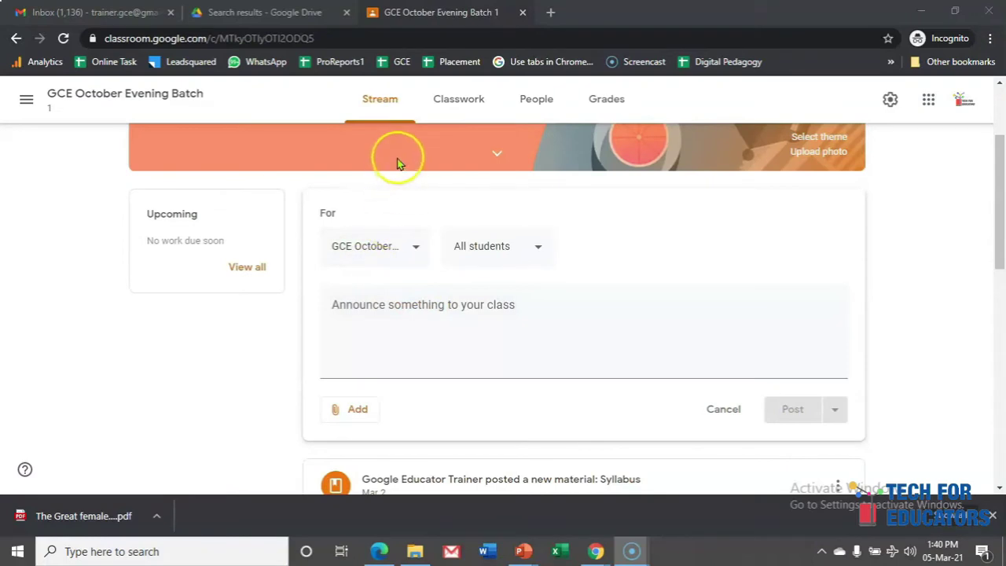
left_click(386, 113)
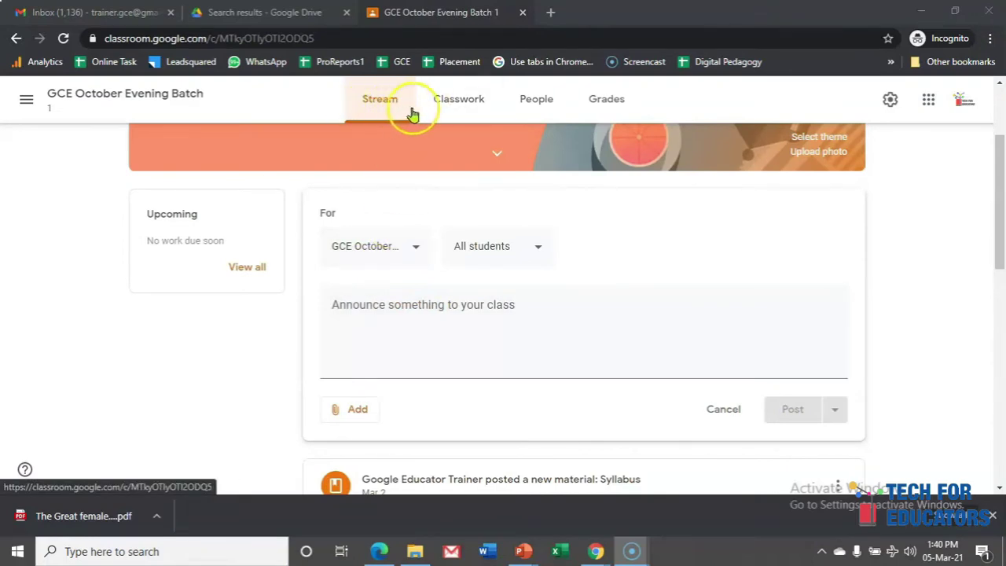
scroll(491, 119, "up", 2)
left_click(454, 110)
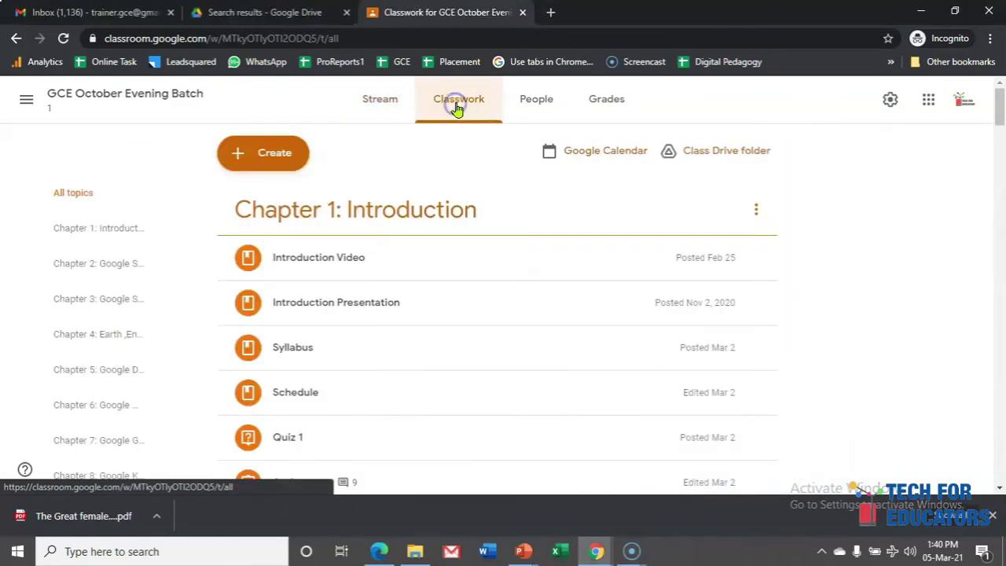
left_click(550, 108)
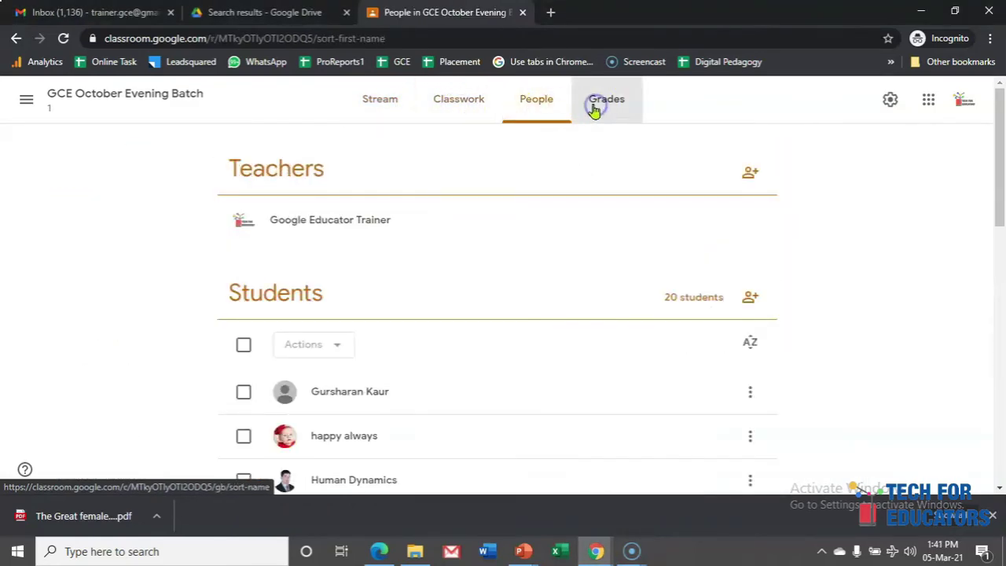
left_click(593, 110)
left_click(392, 102)
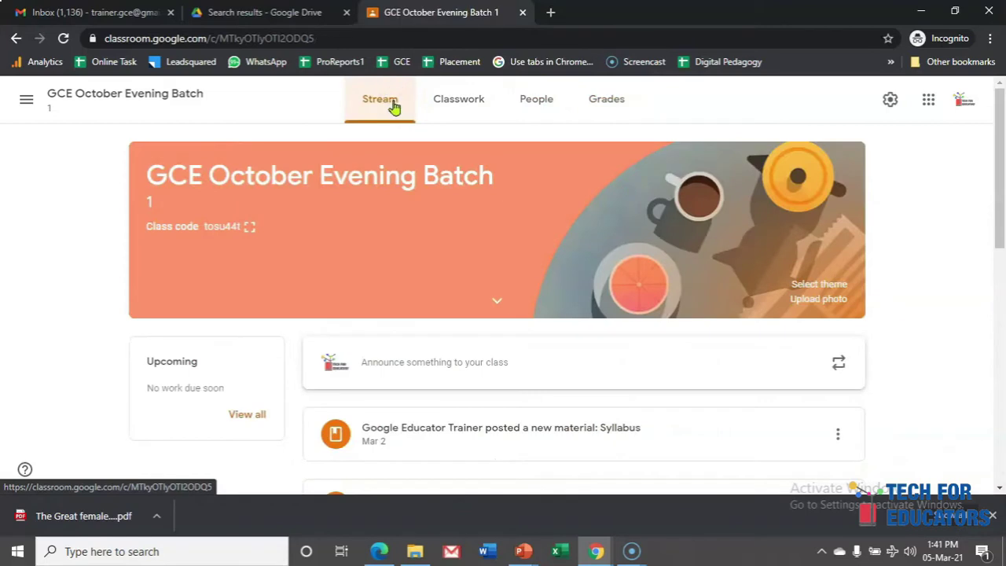
left_click(480, 379)
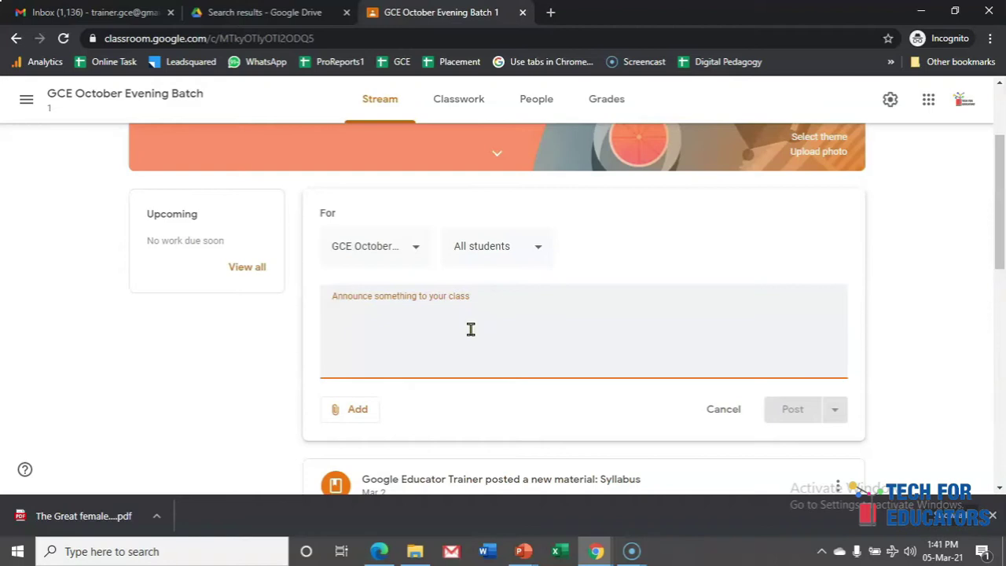
left_click(353, 412)
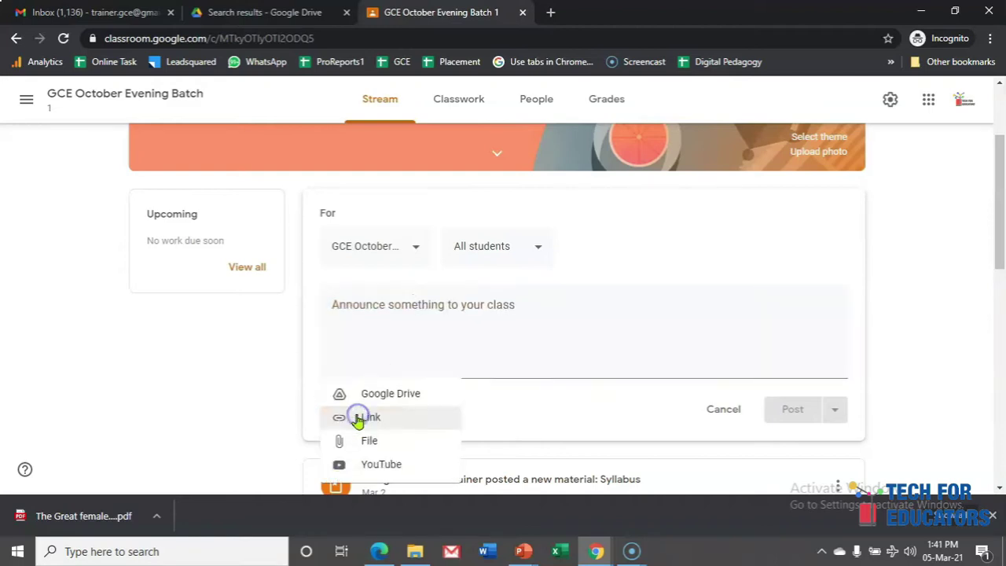
left_click(436, 346)
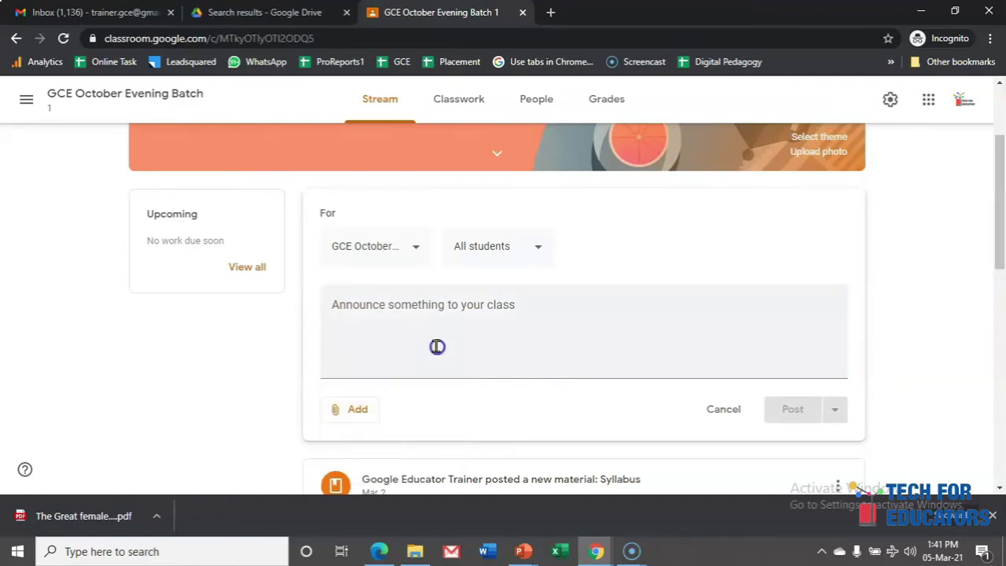
- Browse Classwork, filtering by the Chapter 1, Chapter 2 and Chapter 3 topics, then show all items
left_click(459, 105)
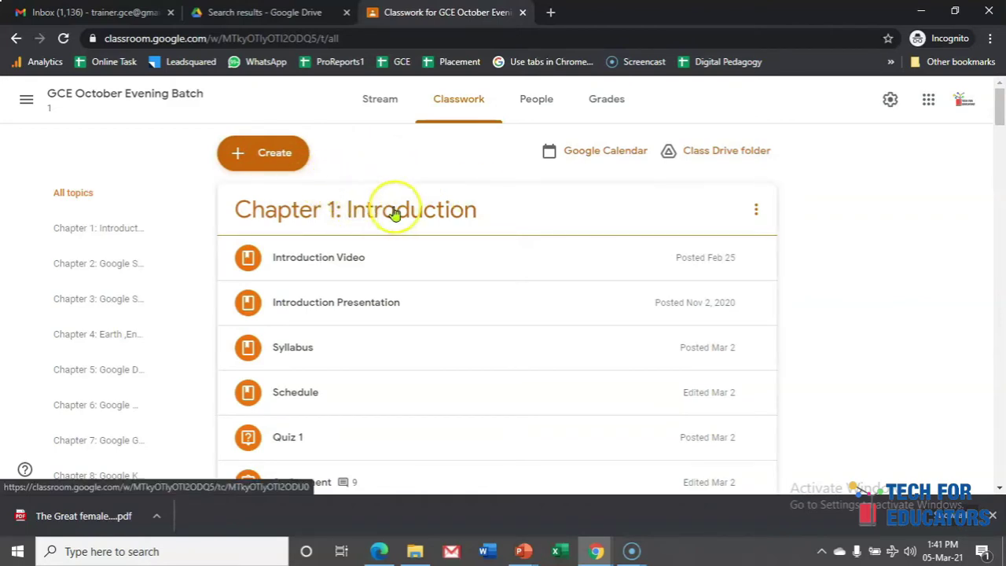
scroll(397, 216, "down", 5)
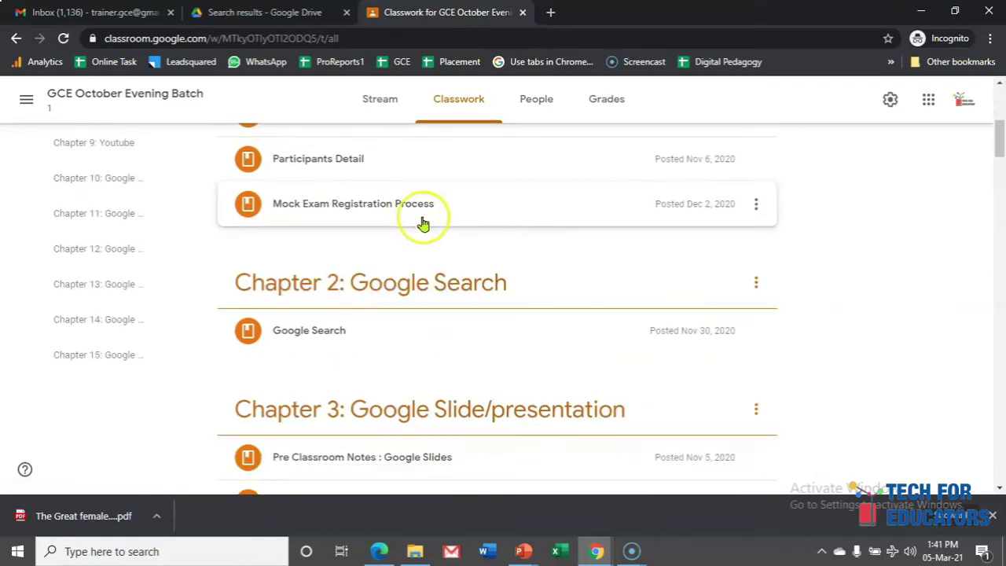
scroll(385, 267, "down", 4)
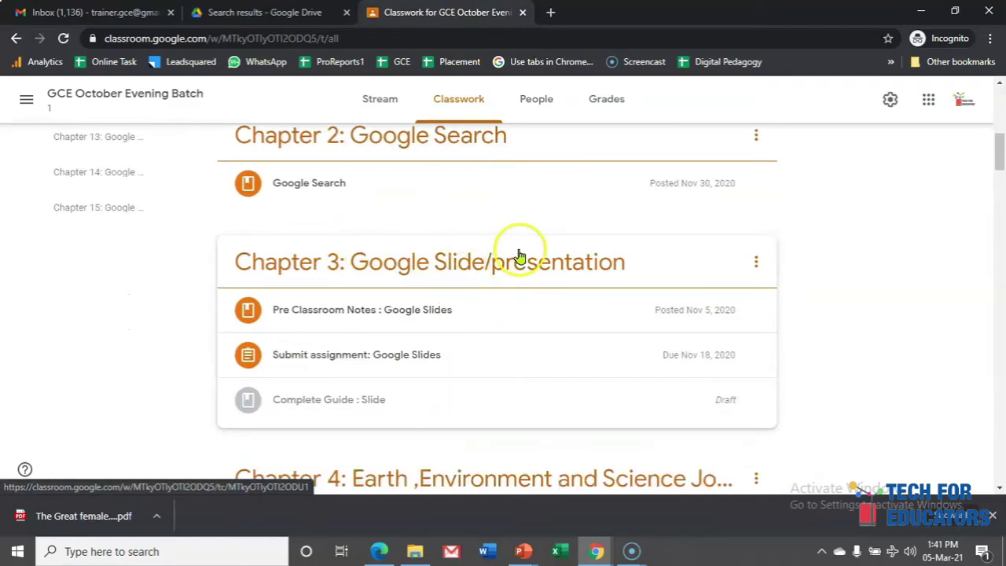
scroll(409, 306, "up", 9)
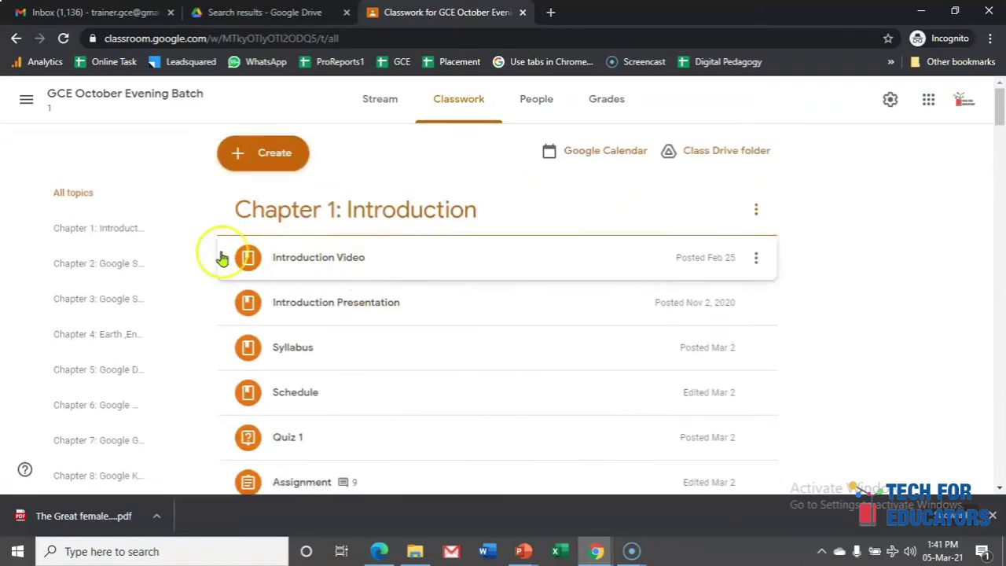
left_click(115, 229)
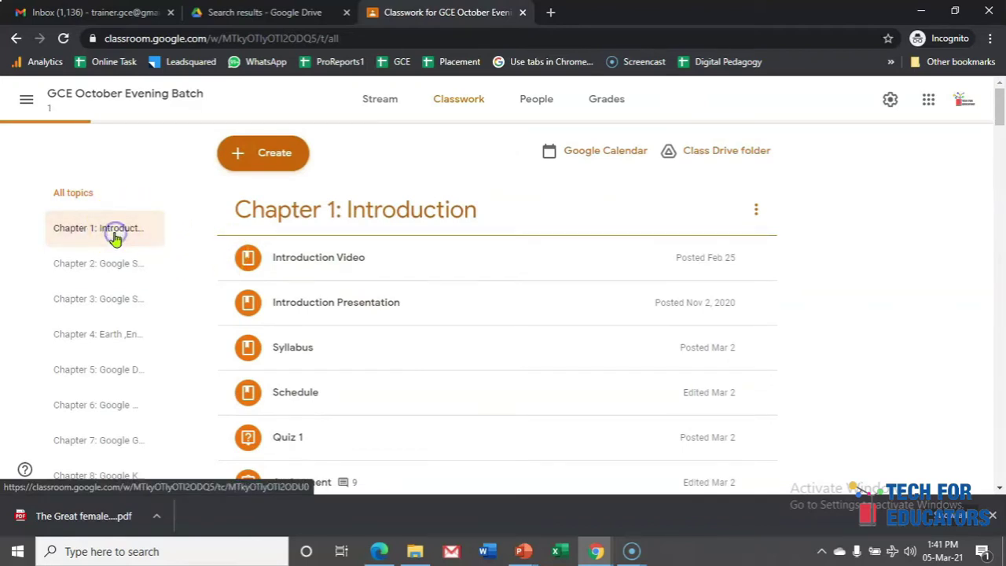
left_click(107, 280)
left_click(101, 307)
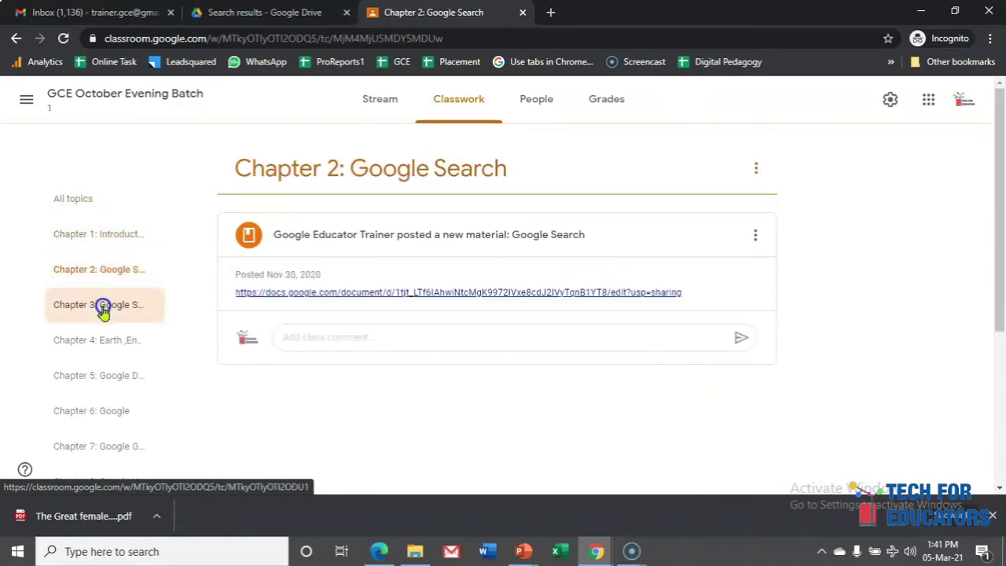
left_click(458, 117)
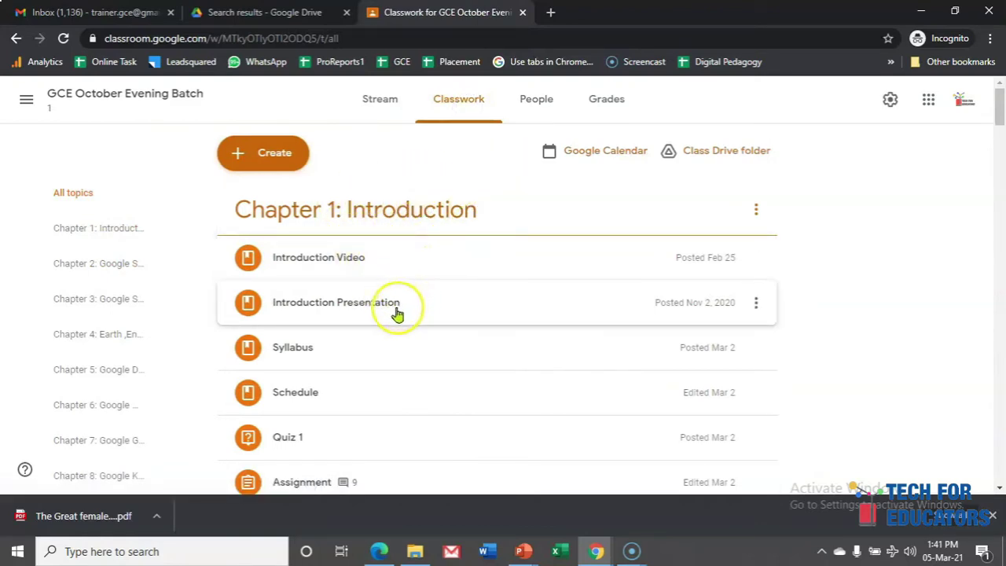
- Expand Introduction Video, Introduction Presentation, Syllabus, Schedule and Quiz 1 to view their details
left_click(359, 259)
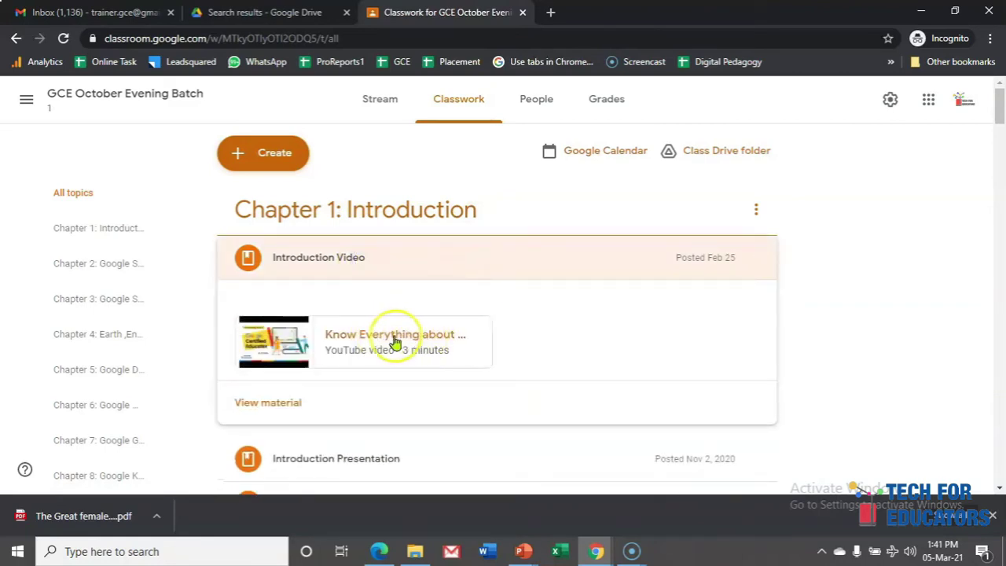
scroll(429, 313, "down", 4)
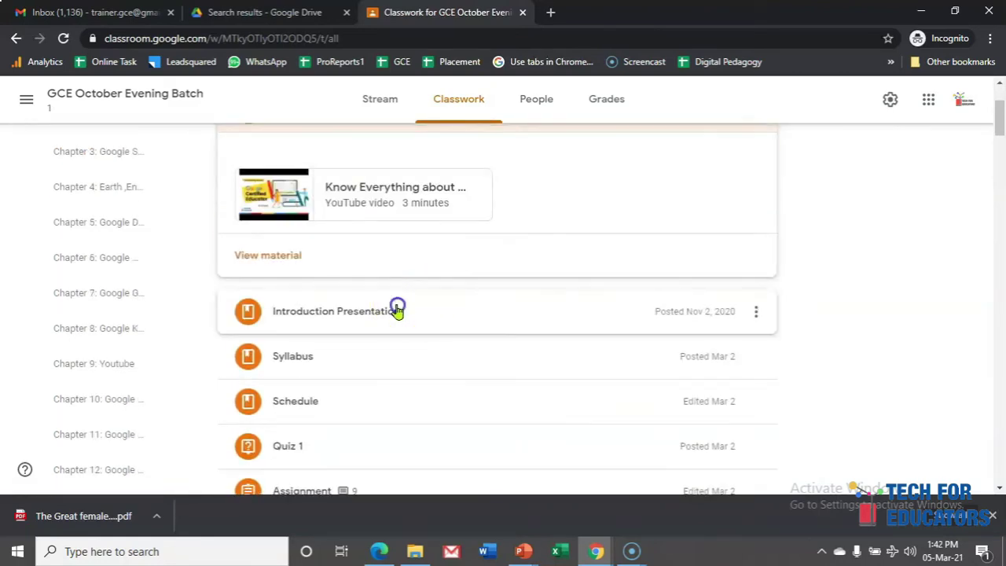
left_click(398, 307)
scroll(475, 295, "down", 2)
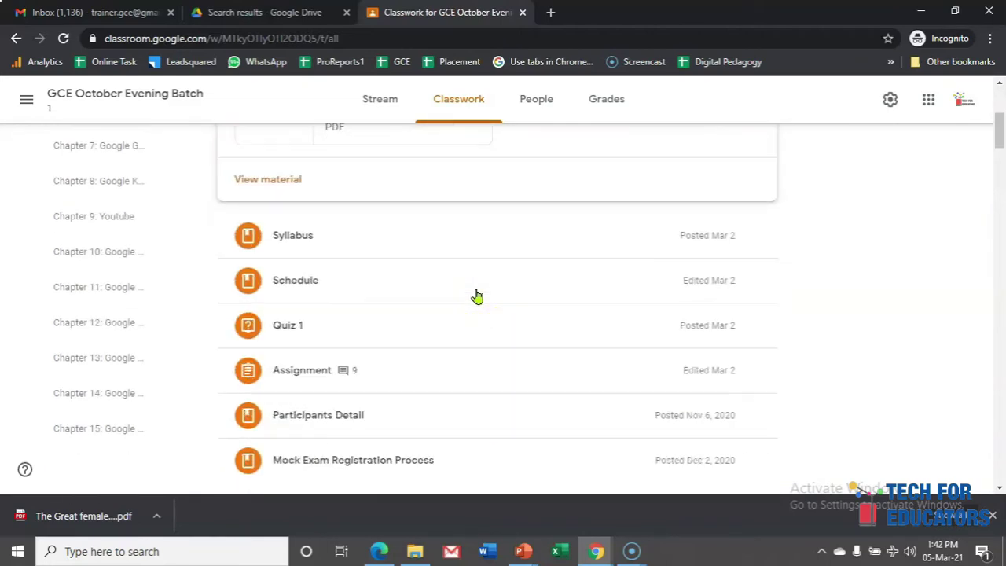
left_click(417, 233)
left_click(396, 267)
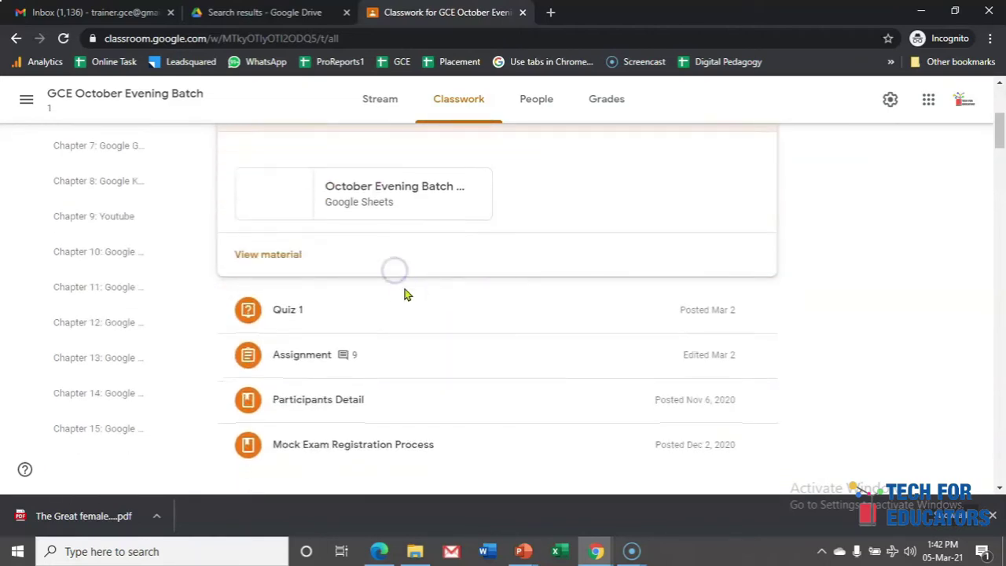
left_click(399, 321)
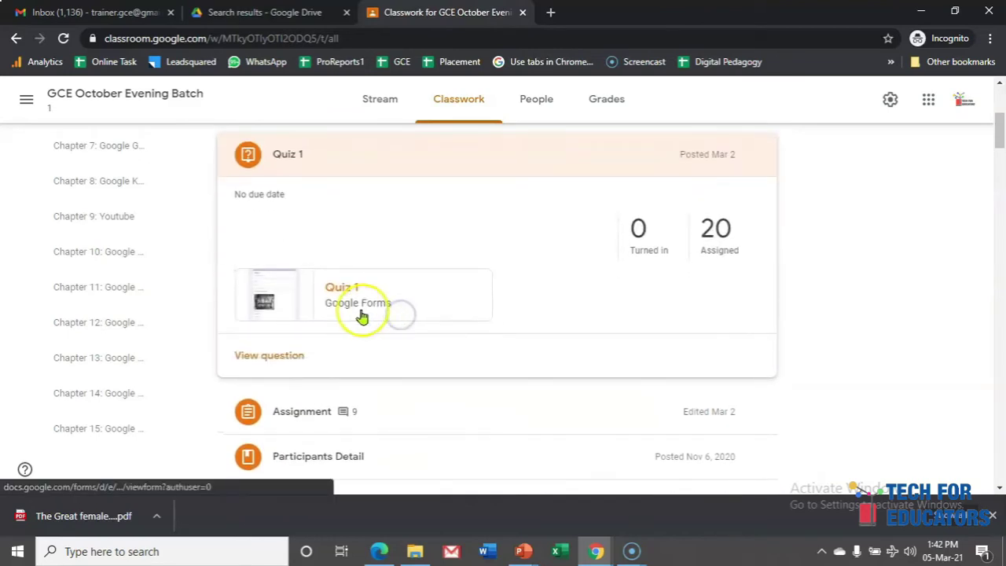
- Open the Quiz 1 History of computer form and scroll through it
left_click(349, 290)
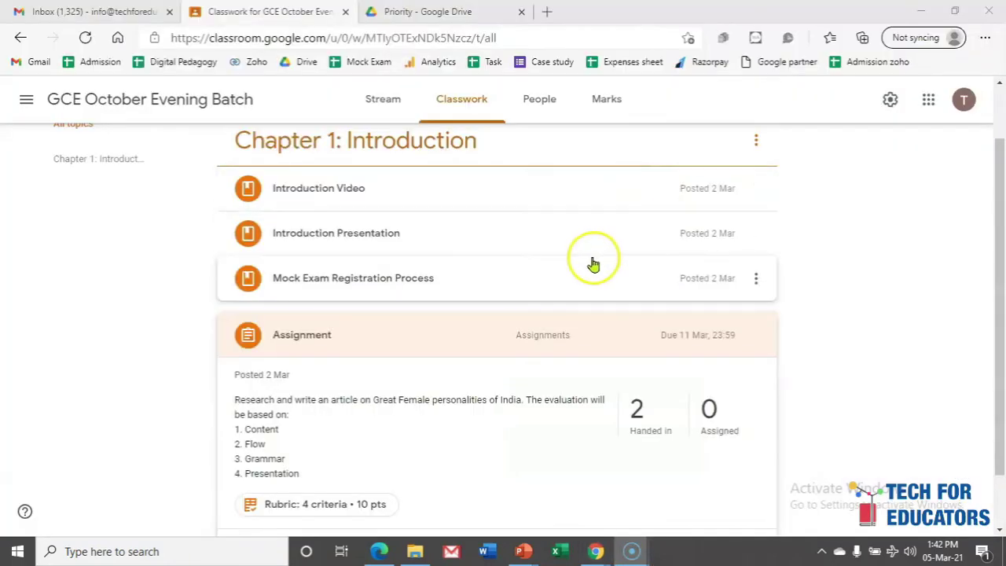
scroll(589, 262, "down", 2)
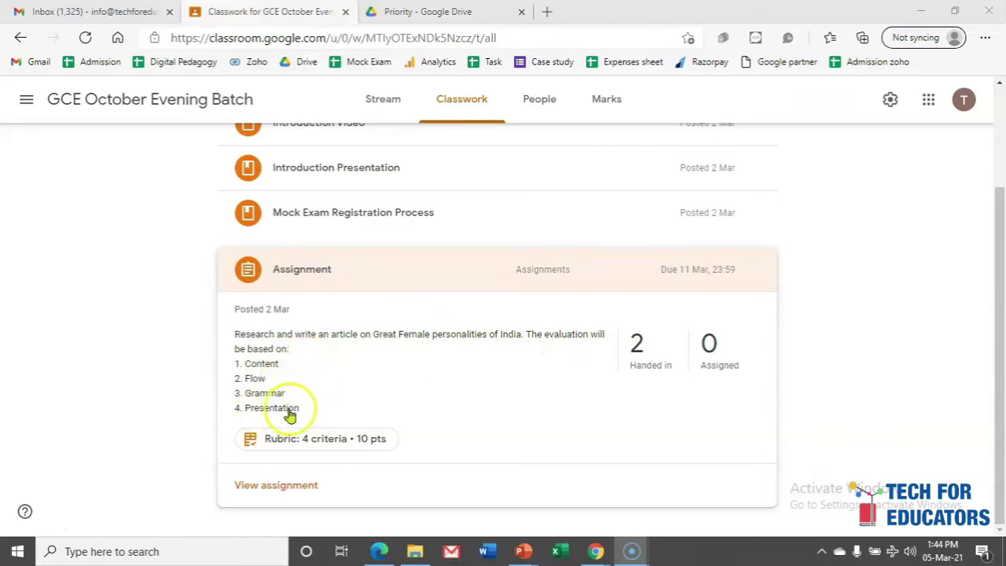
- Open a student's handed-in Assignment submission from the '2 Handed in' count
left_click(638, 343)
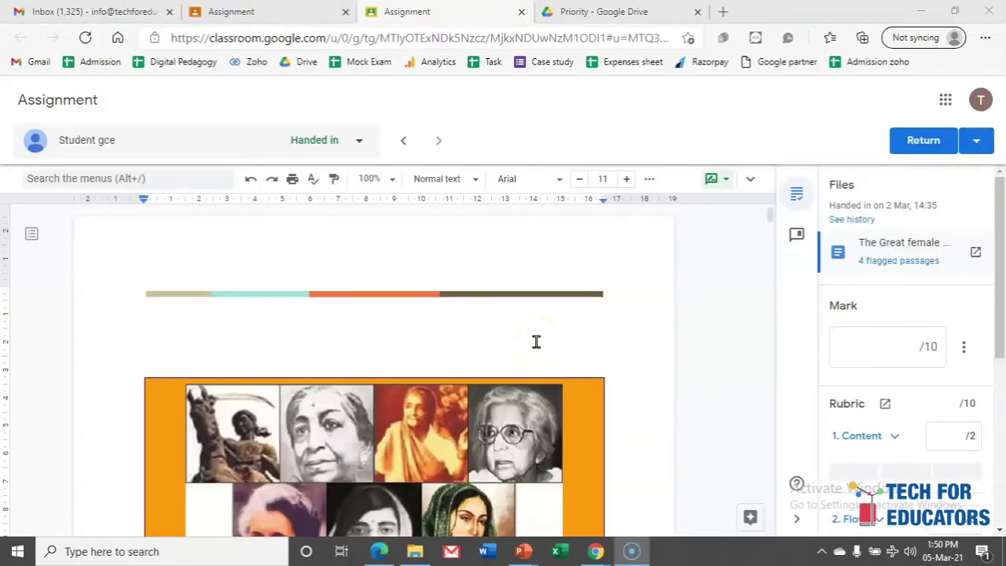
- Comment 'ddsf' on PERSONALITIES TRAINING in the title, then view the 4 flagged passages report
scroll(536, 341, "down", 4)
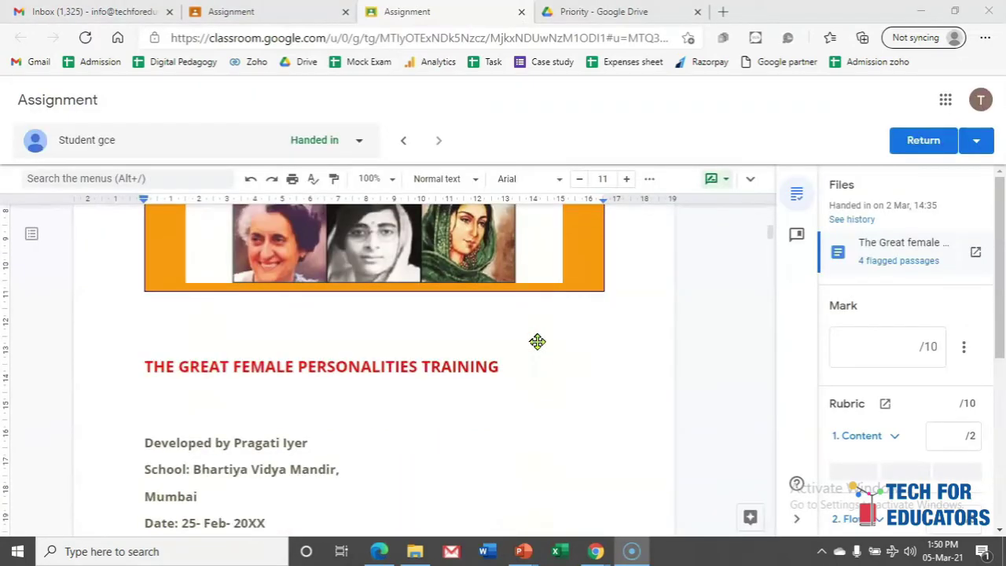
left_click_drag(298, 365, 498, 365)
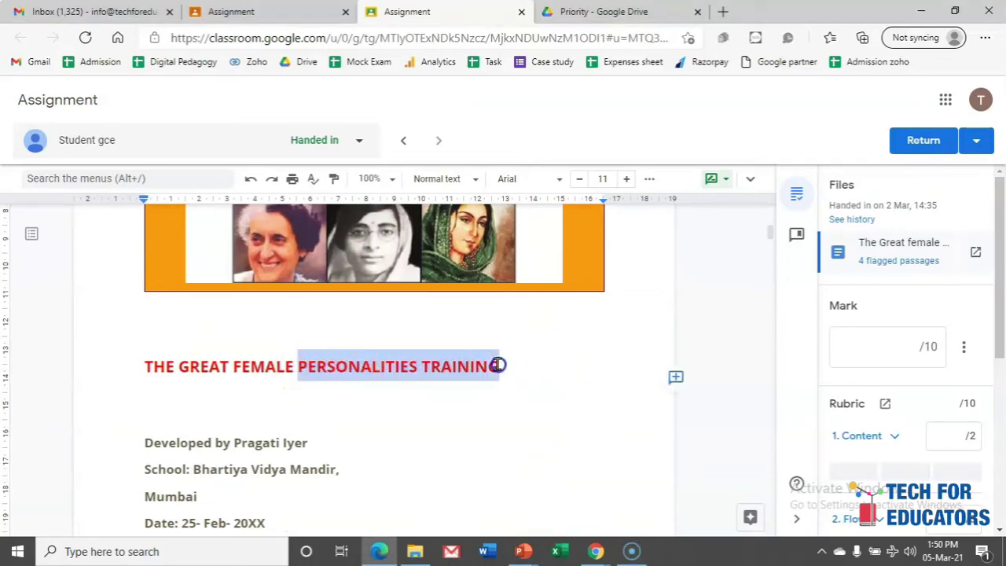
left_click(675, 376)
left_click(700, 416)
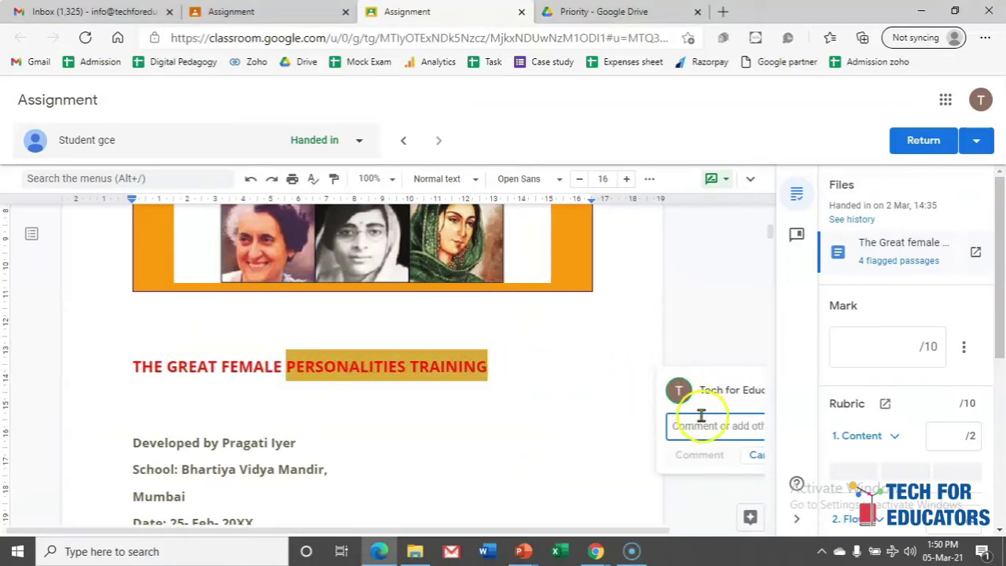
type("ddsf")
left_click(711, 456)
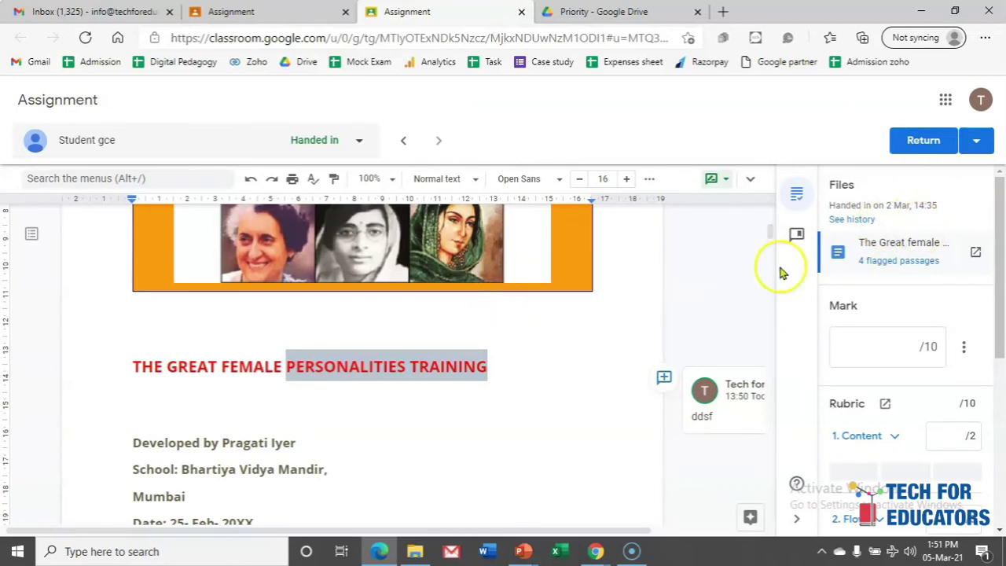
left_click(911, 262)
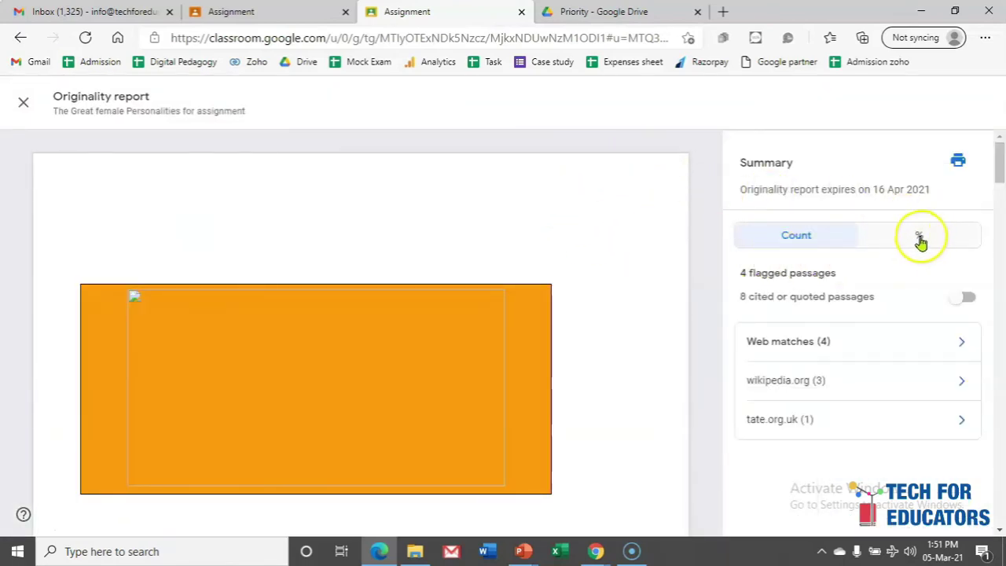
- Show the originality summary as percentages, then close the report
left_click(916, 237)
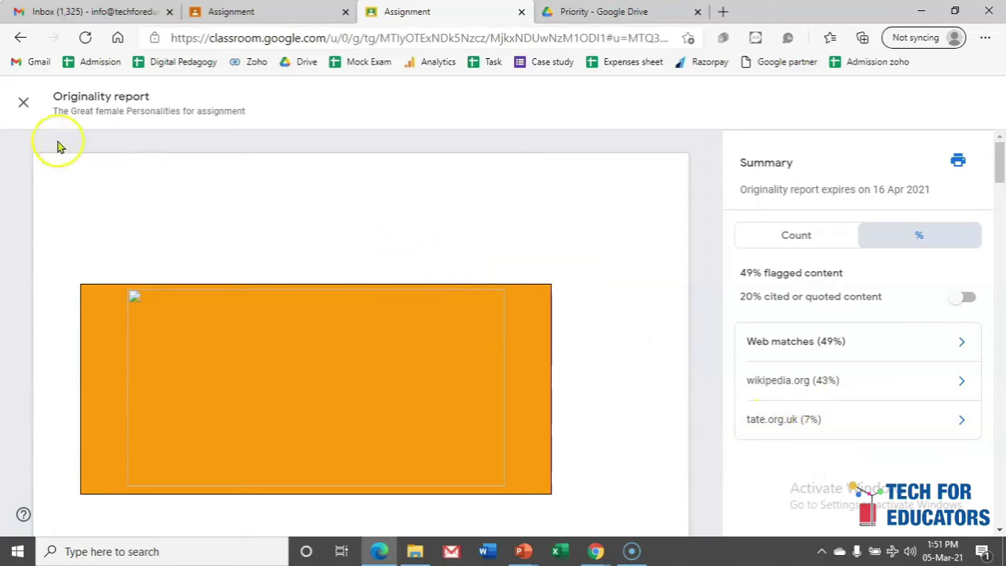
left_click(23, 106)
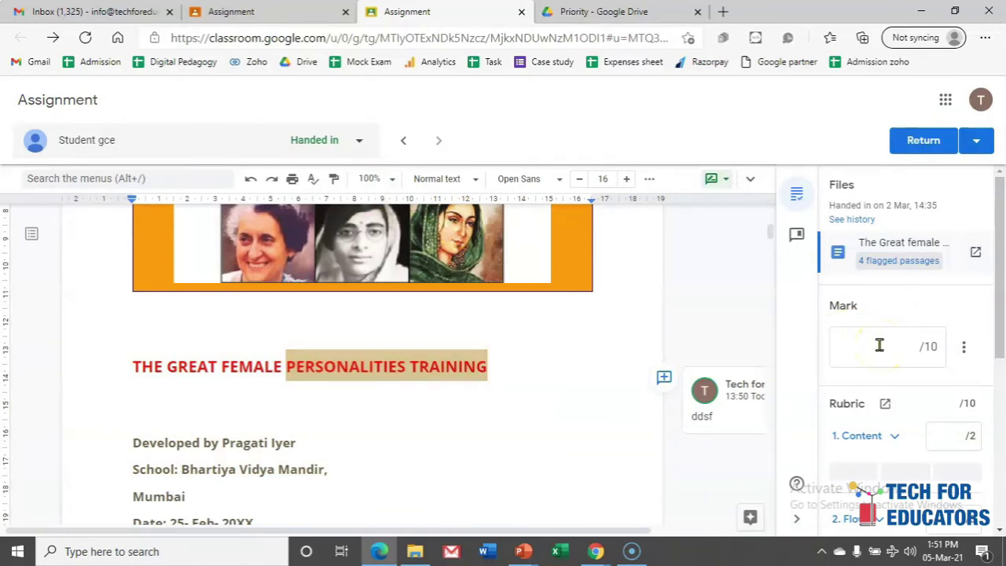
- Rate the rubric: Content 1 point, Flow 0 points, Grammar 1.5 of 3
scroll(876, 345, "down", 1)
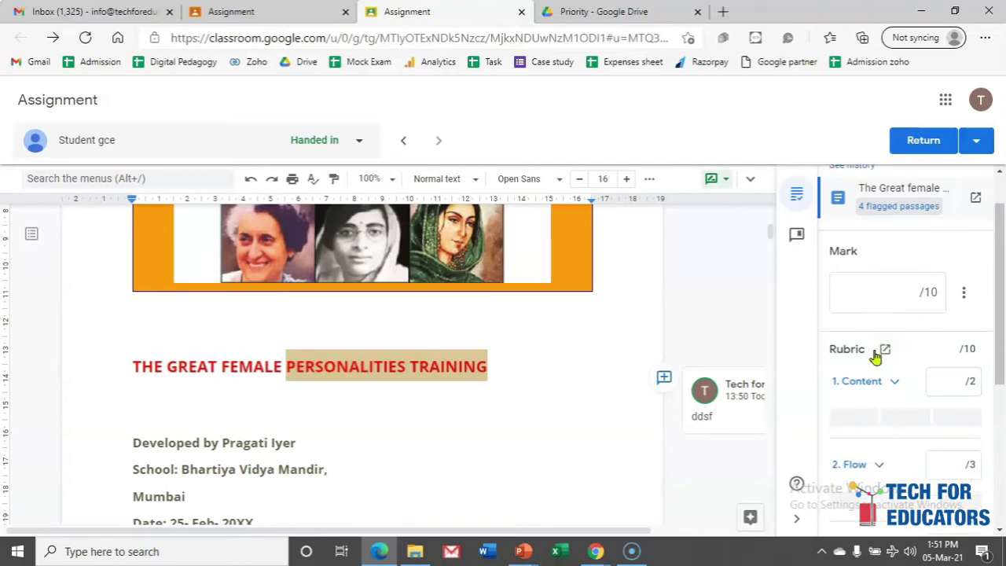
scroll(842, 347, "down", 2)
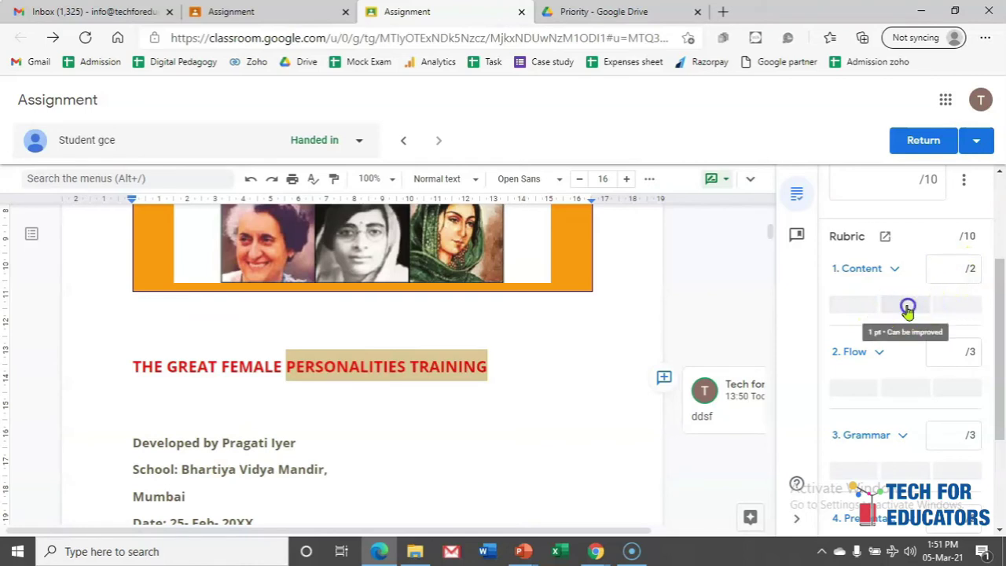
left_click(908, 308)
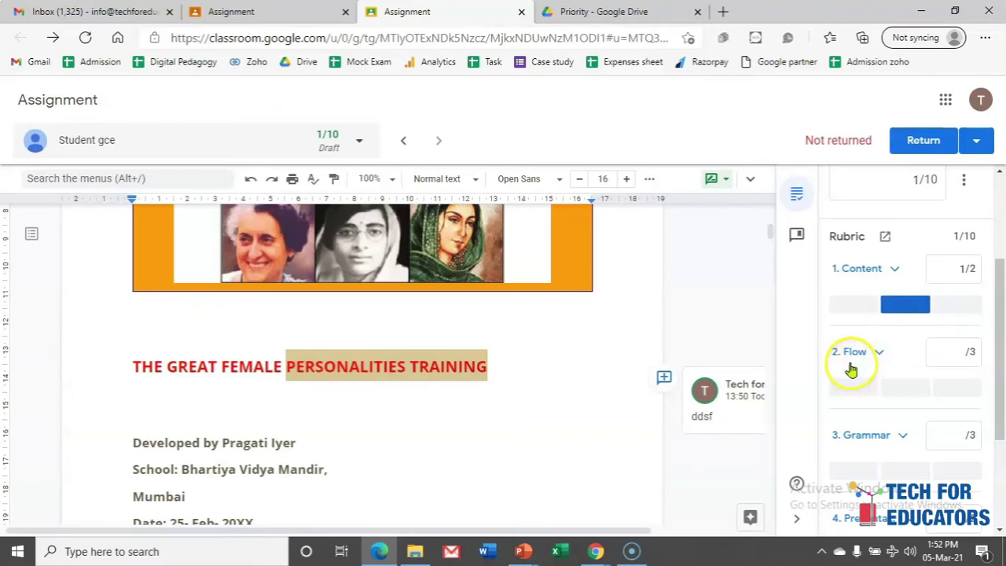
left_click(856, 387)
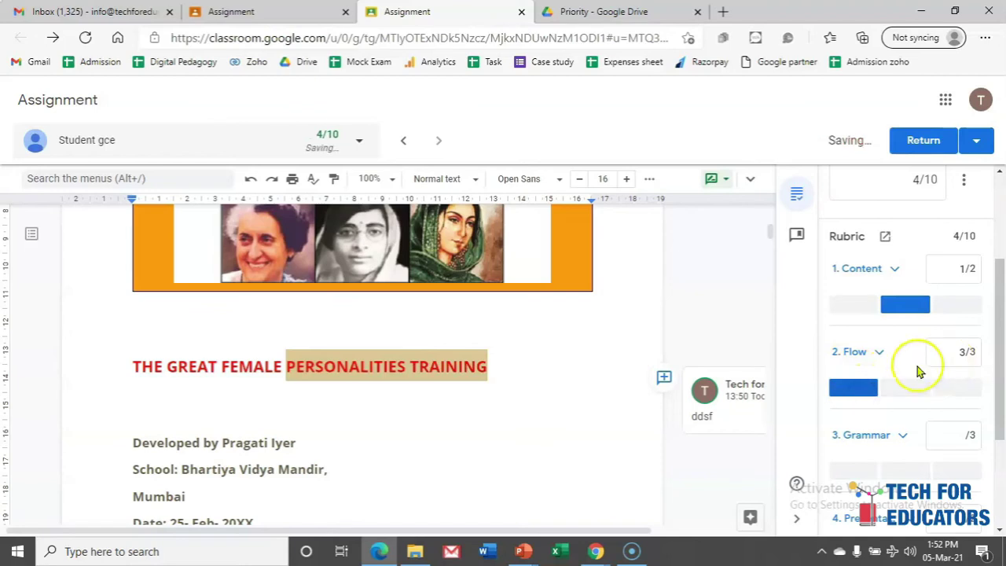
left_click(950, 389)
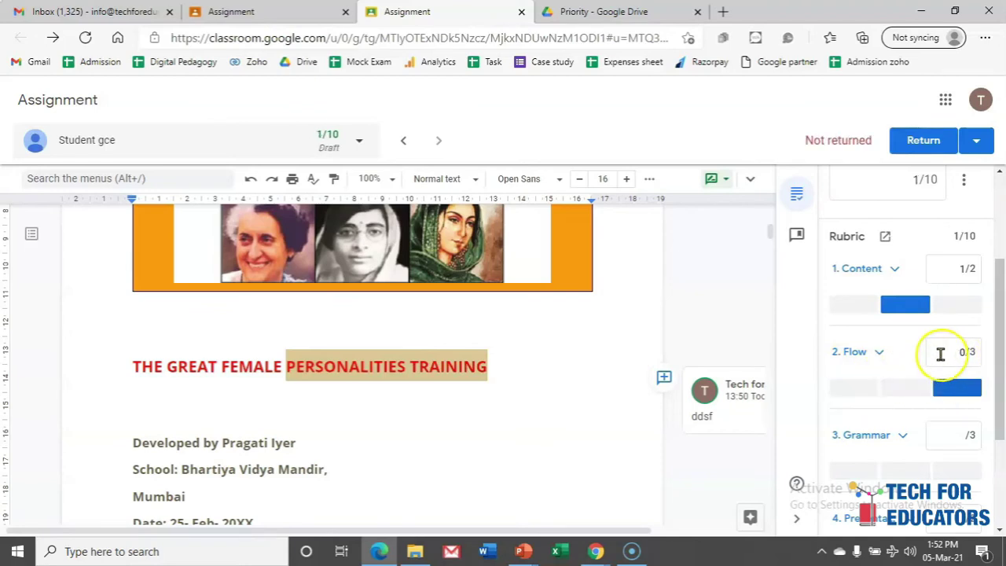
scroll(939, 353, "down", 1)
left_click(909, 416)
scroll(860, 367, "down", 2)
- Give Presentation 0 of 2 and post the private comment 'pls' to the student
left_click(946, 386)
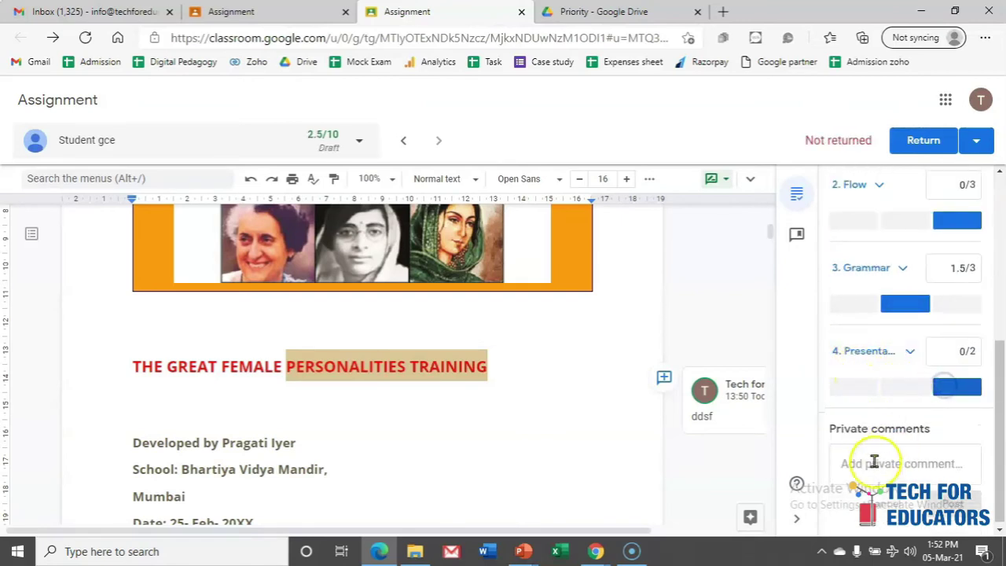
left_click(873, 464)
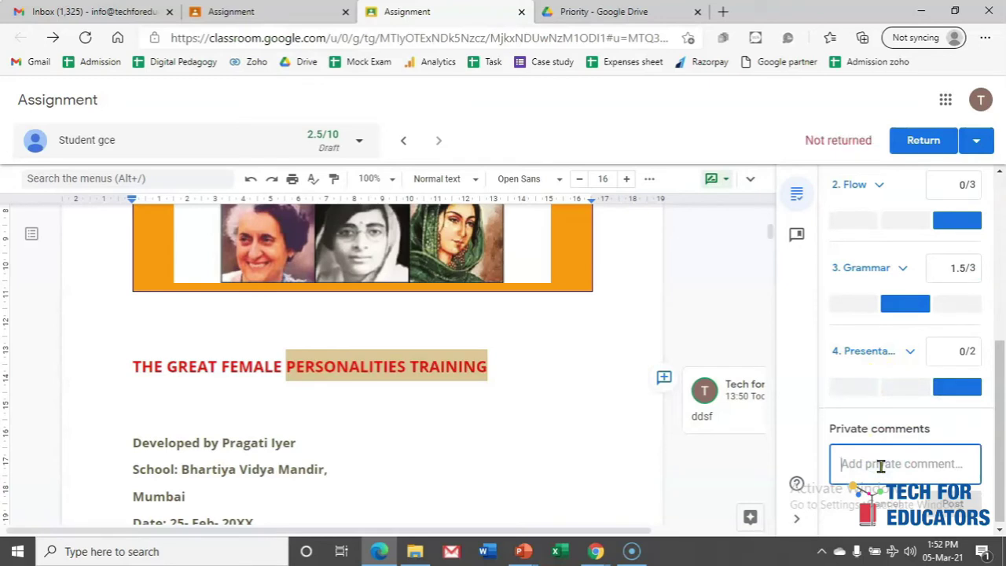
type("pls")
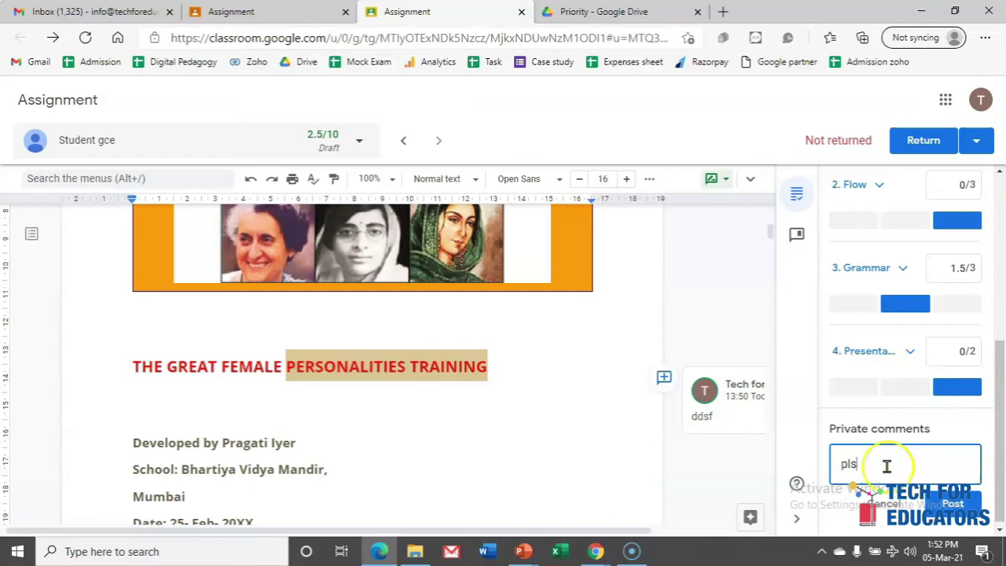
left_click(951, 504)
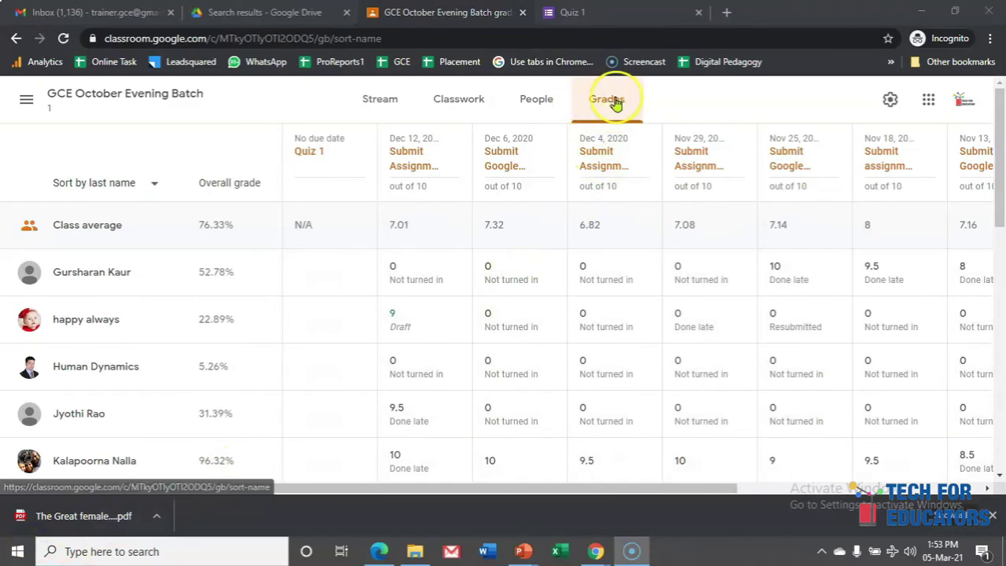
- Review every student's scores in the gradebook, then go back to Classwork
scroll(146, 228, "down", 3)
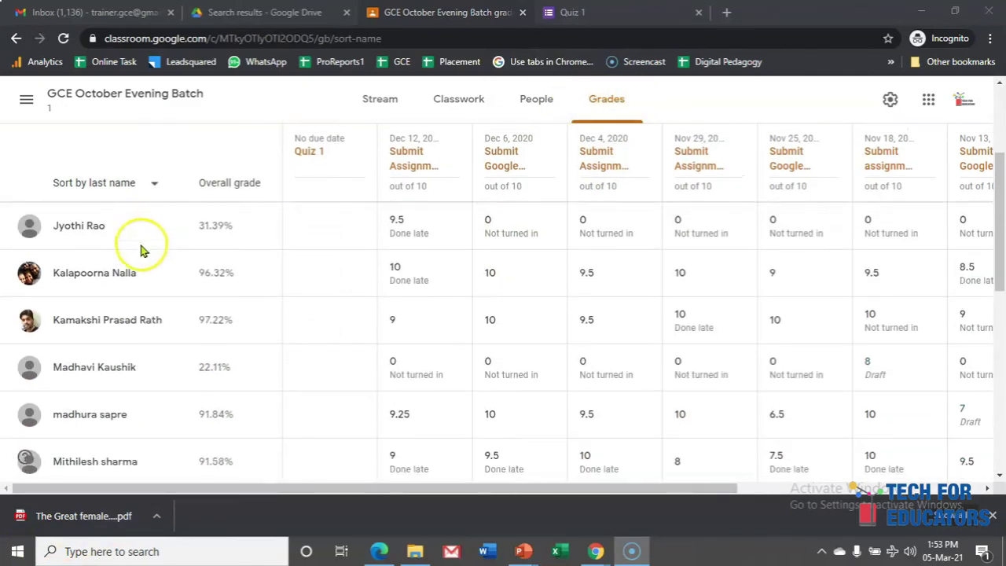
scroll(141, 250, "down", 3)
scroll(146, 292, "up", 3)
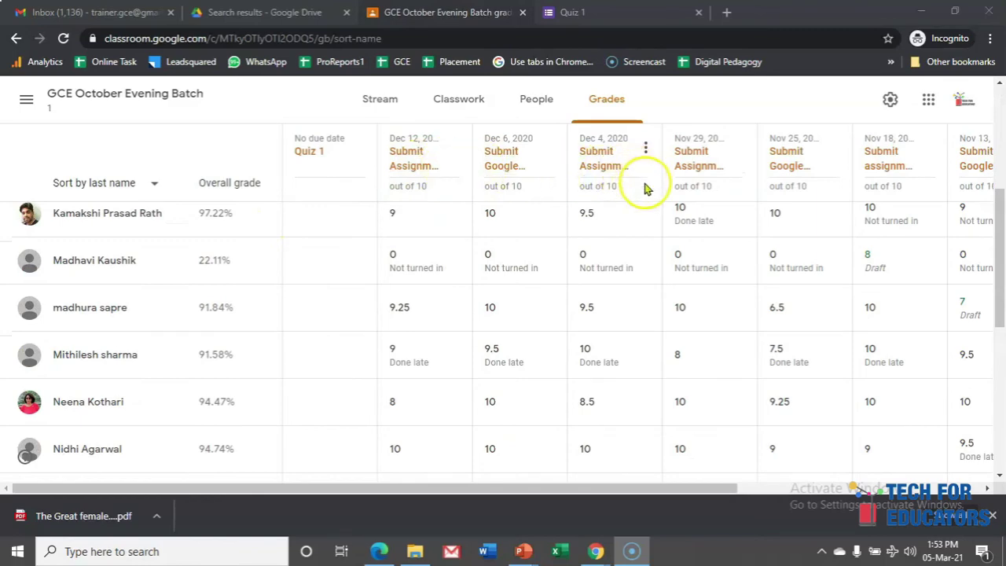
scroll(610, 270, "up", 3)
scroll(579, 279, "down", 2)
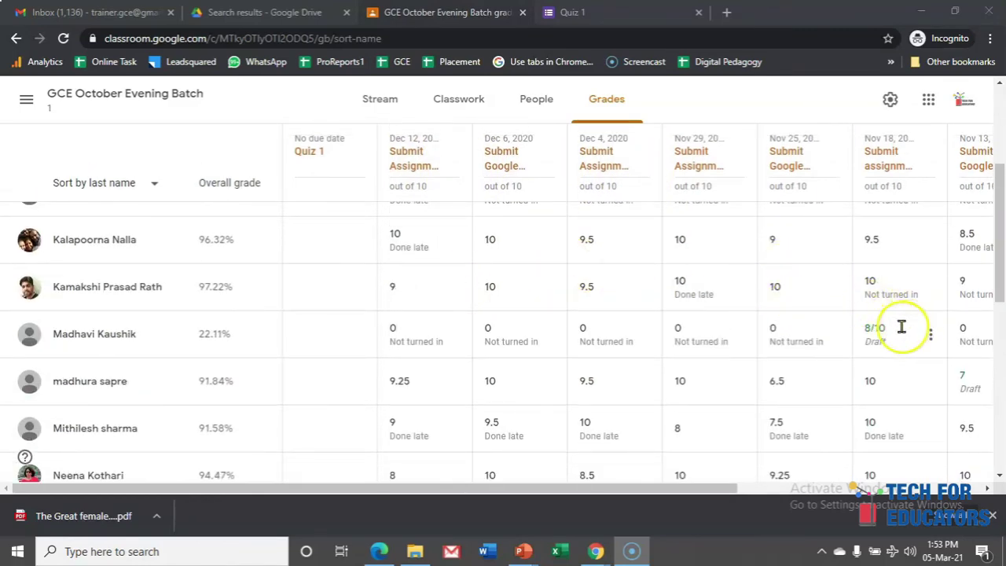
scroll(330, 338, "up", 4)
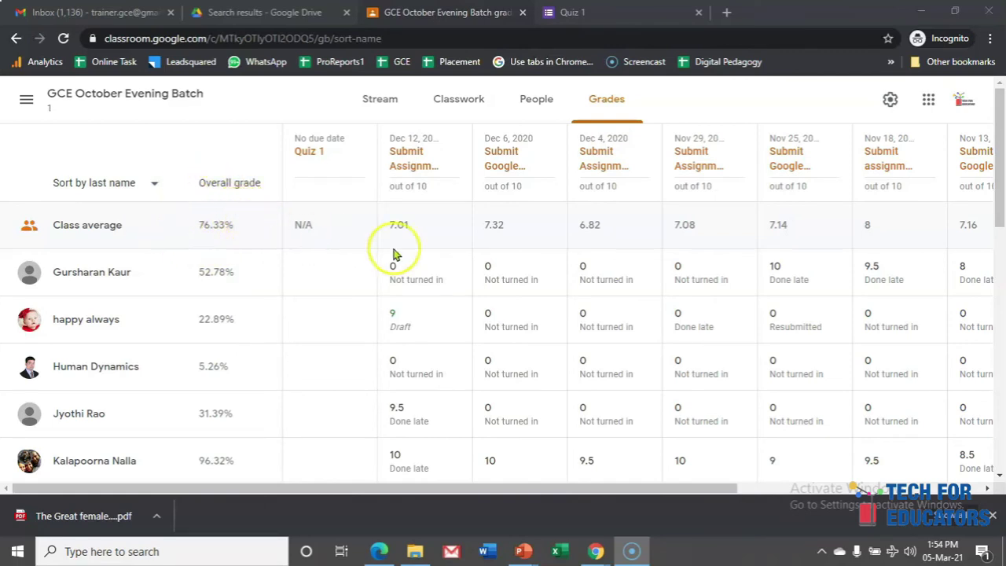
scroll(695, 295, "down", 2)
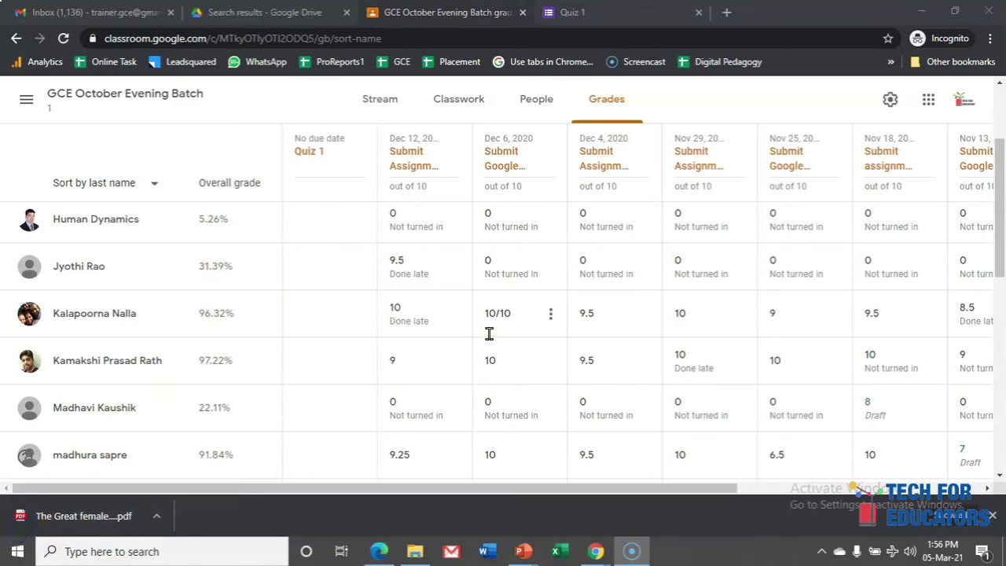
left_click(458, 109)
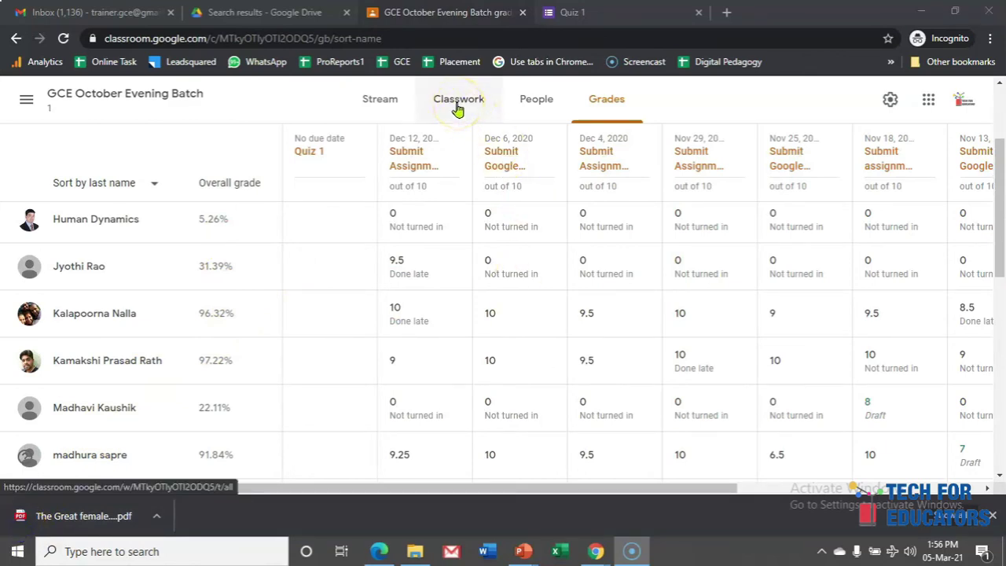
- Collapse Quiz 1, create a material titled 'Videp presentation', and open its attachment options
left_click(609, 230)
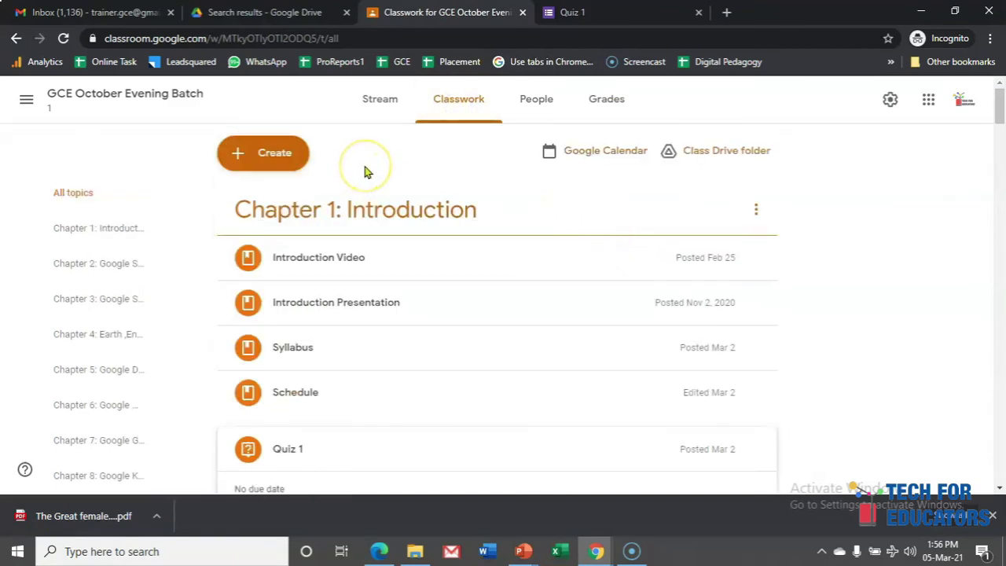
left_click(269, 161)
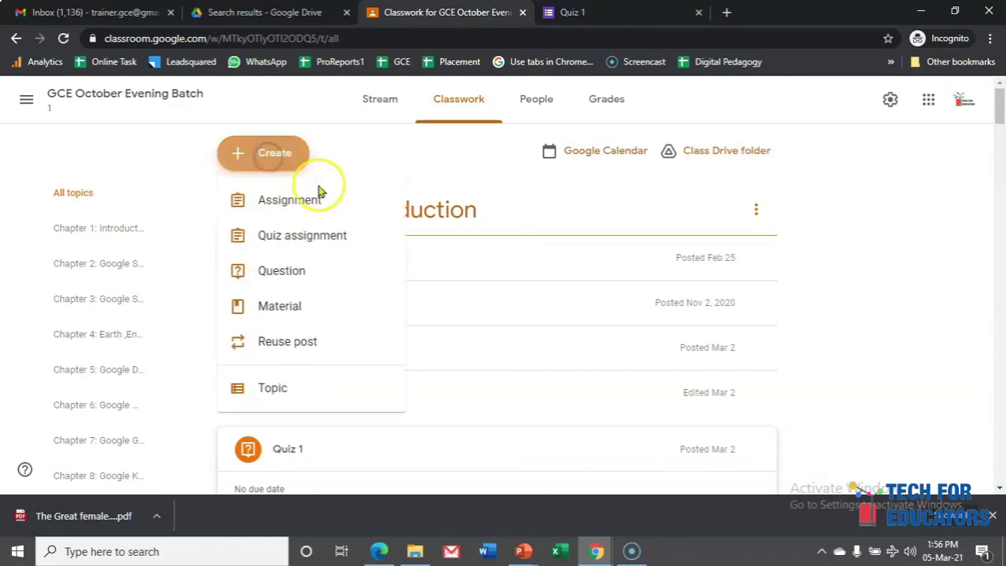
left_click(288, 308)
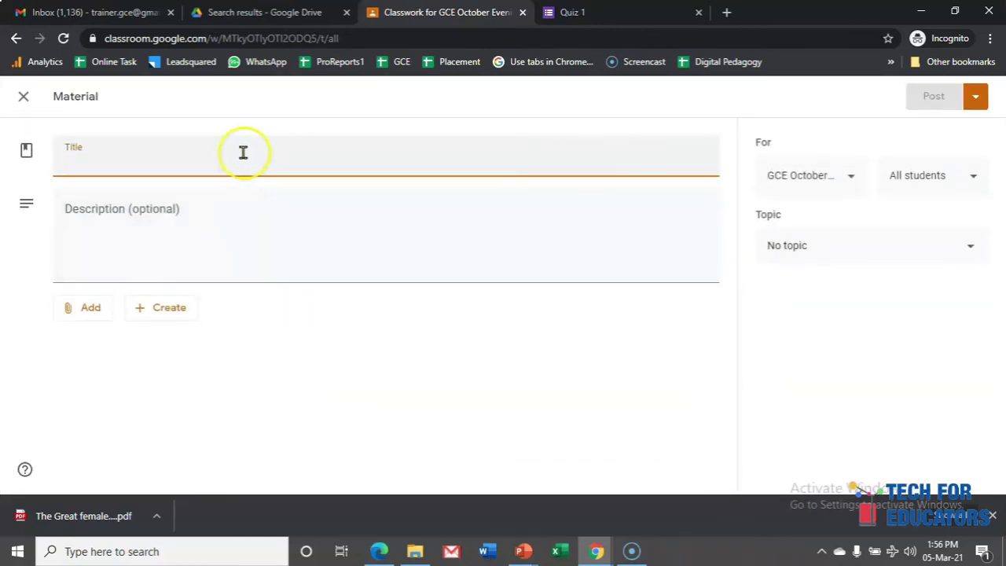
type("Videp presentation")
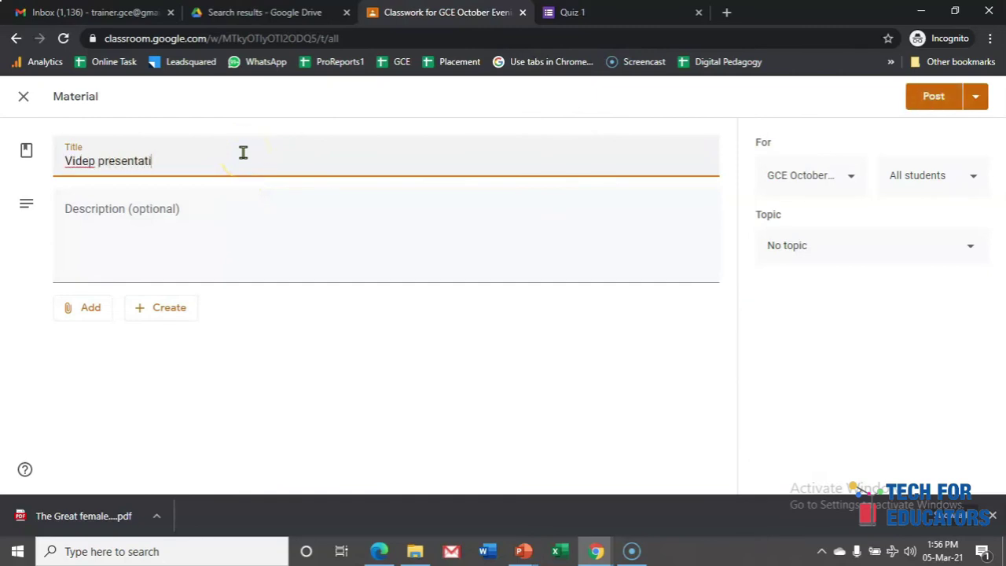
left_click(90, 309)
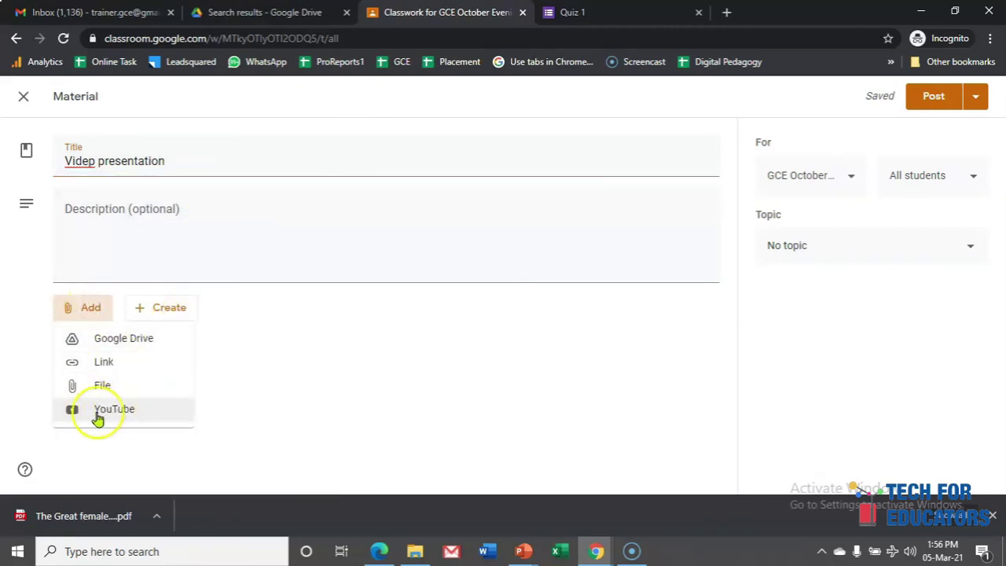
- Search YouTube for 'go' and attach the 'Google for Education em Vila Velha - ES' video
left_click(117, 418)
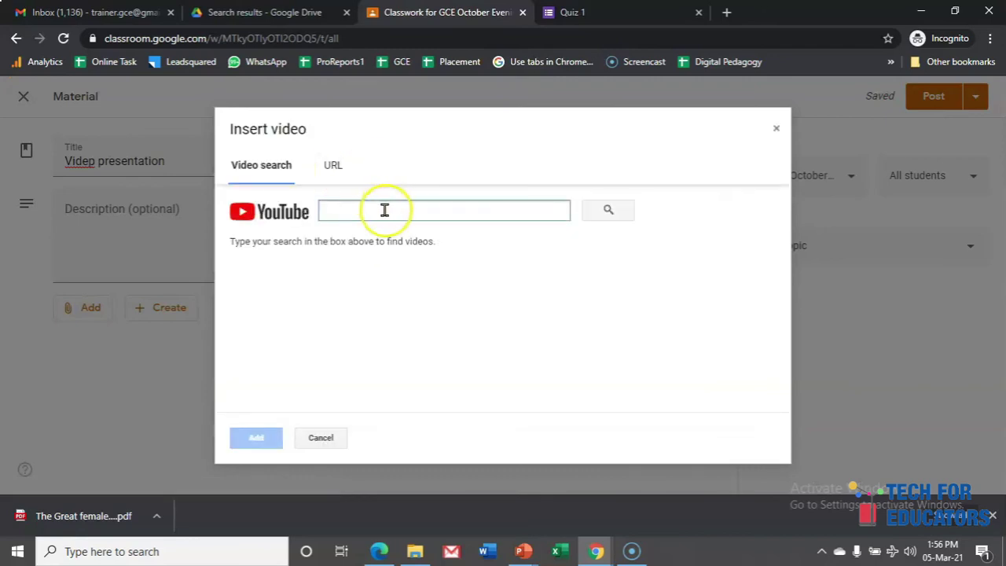
type("gogole for education")
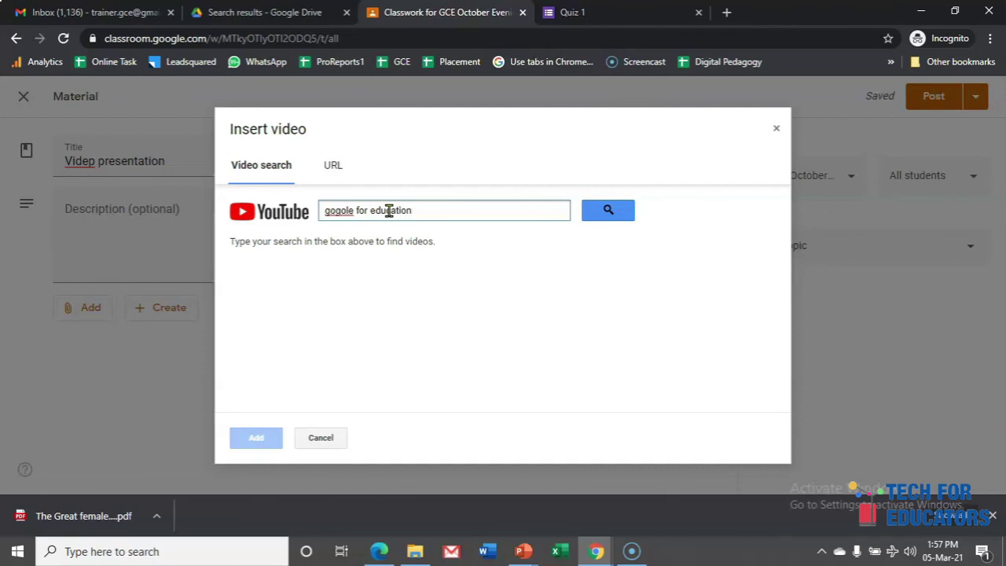
key("Return")
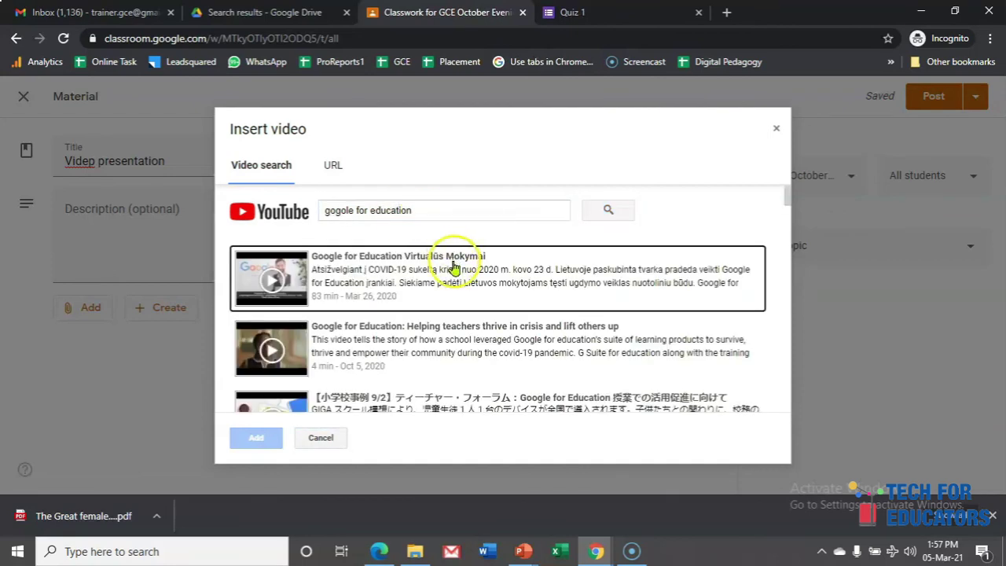
scroll(460, 267, "down", 1)
scroll(512, 275, "down", 2)
left_click(478, 267)
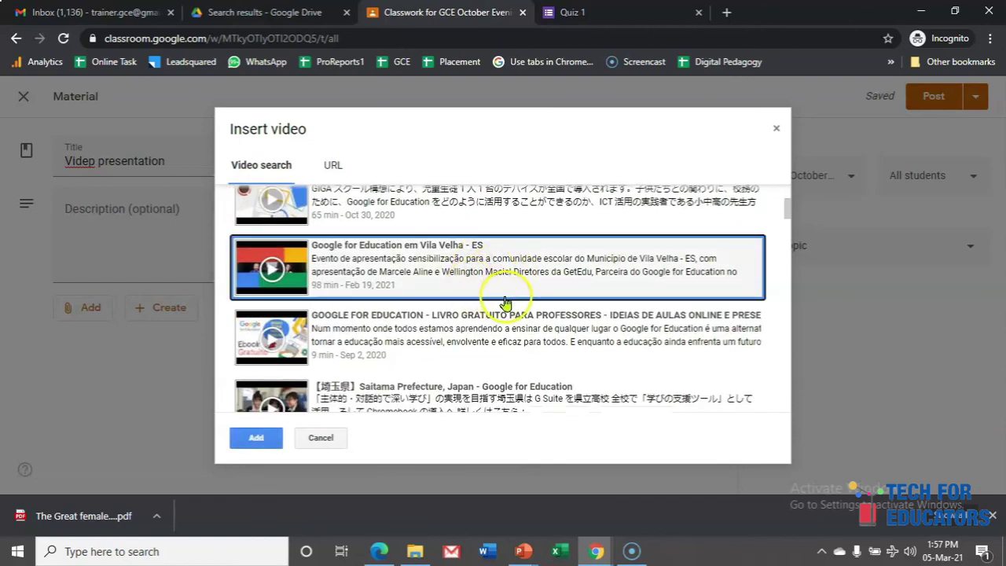
left_click(260, 437)
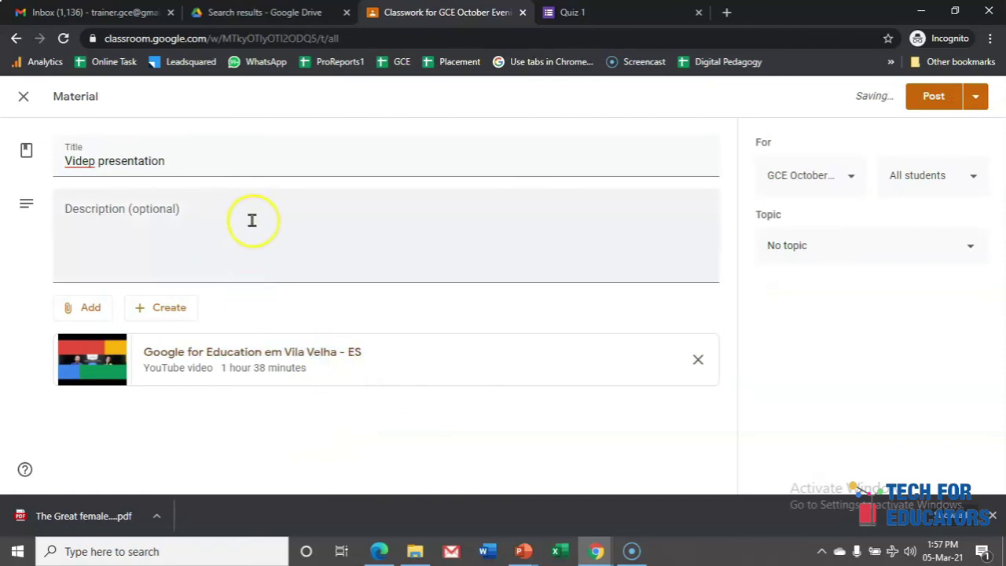
- Set the material's topic to 'Chapter 1: Introduction' and post it
left_click(820, 252)
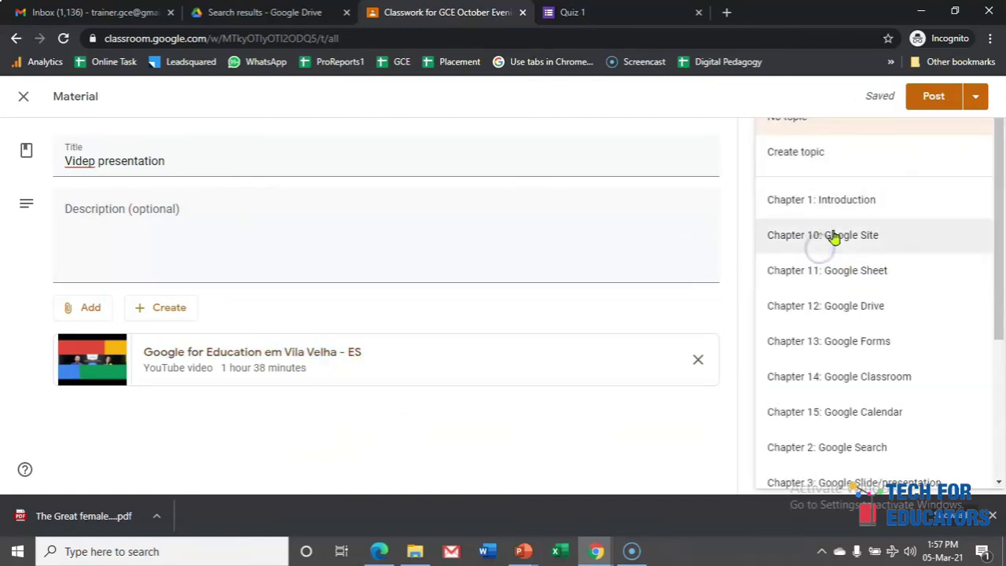
left_click(844, 203)
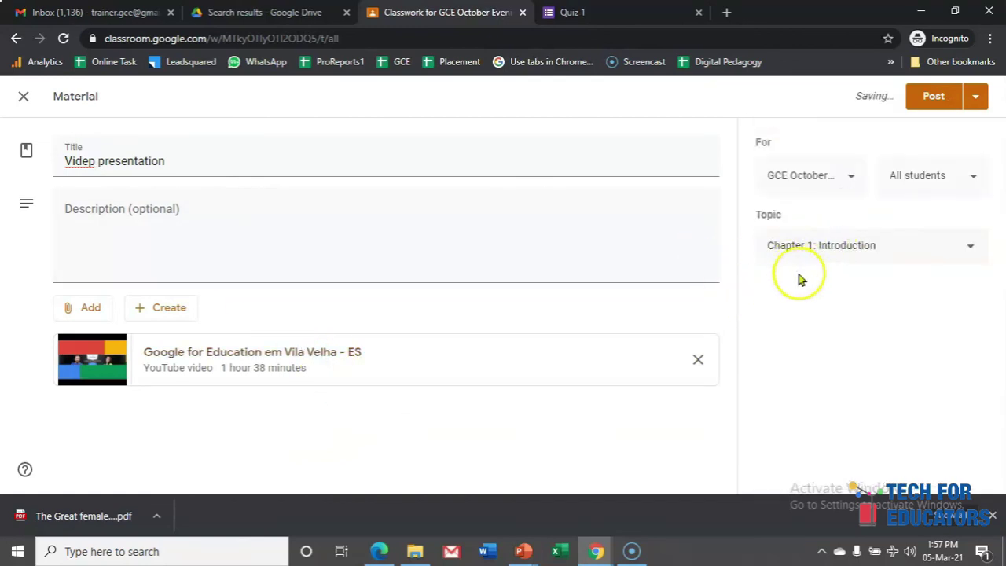
left_click(927, 102)
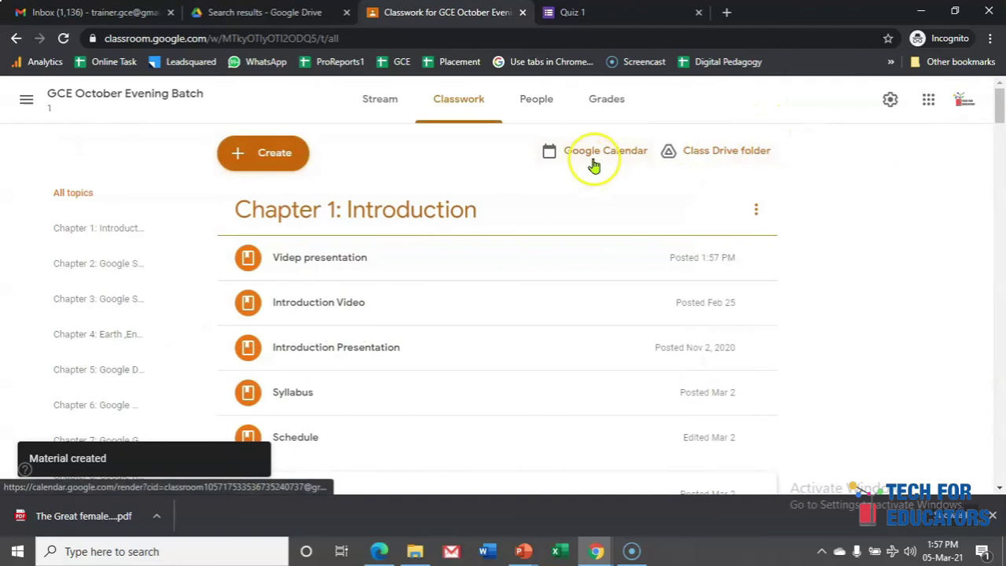
- Expand the 'Videp presentation' post on Classwork to reveal its Google for Education video
left_click(335, 266)
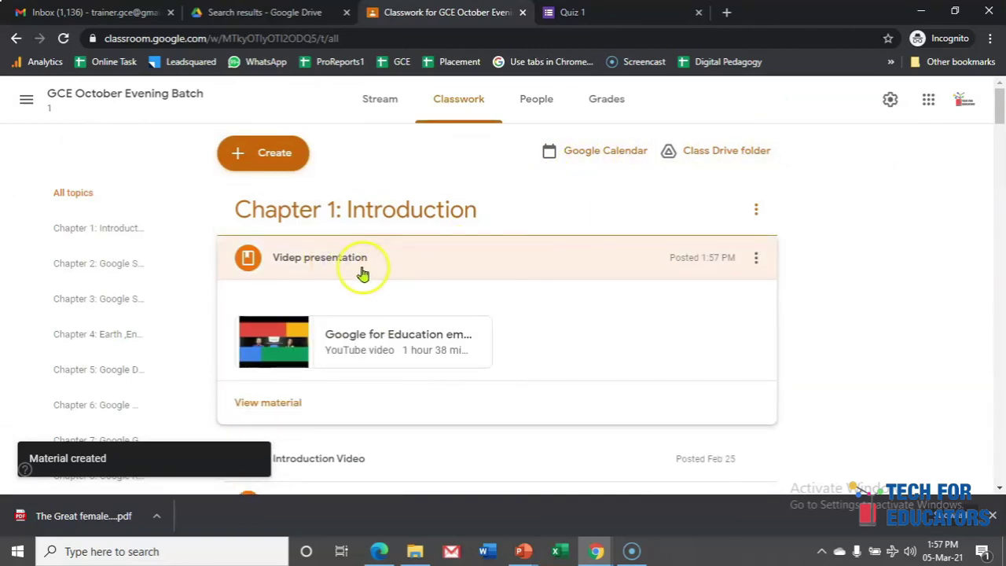